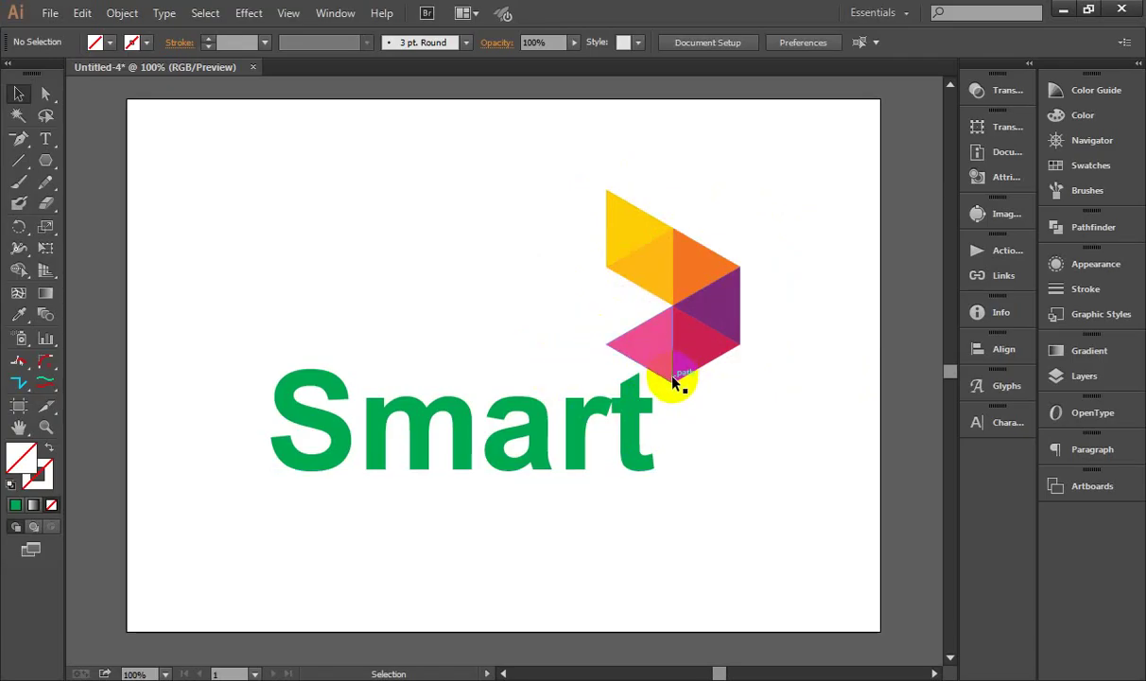
Step: Reposition the stray pink triangle piece within the icon's pink area
{"action": "left_click_drag", "start_coordinate": [673, 377], "coordinate": [677, 225]}
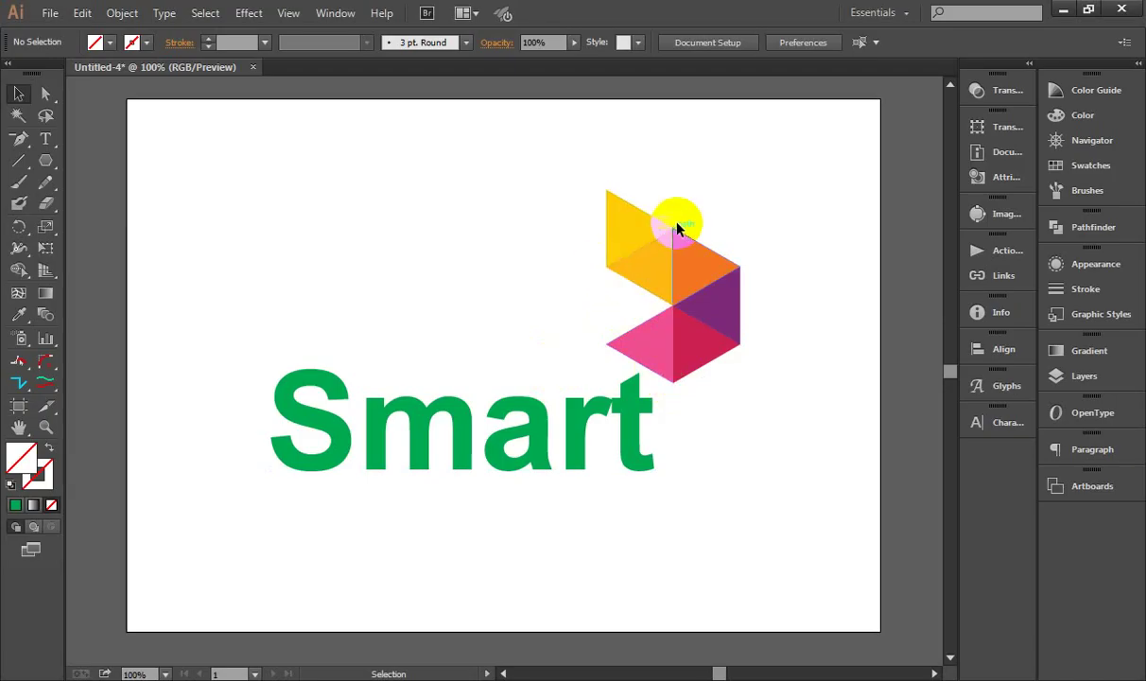
{"action": "left_click_drag", "start_coordinate": [677, 225], "coordinate": [668, 397]}
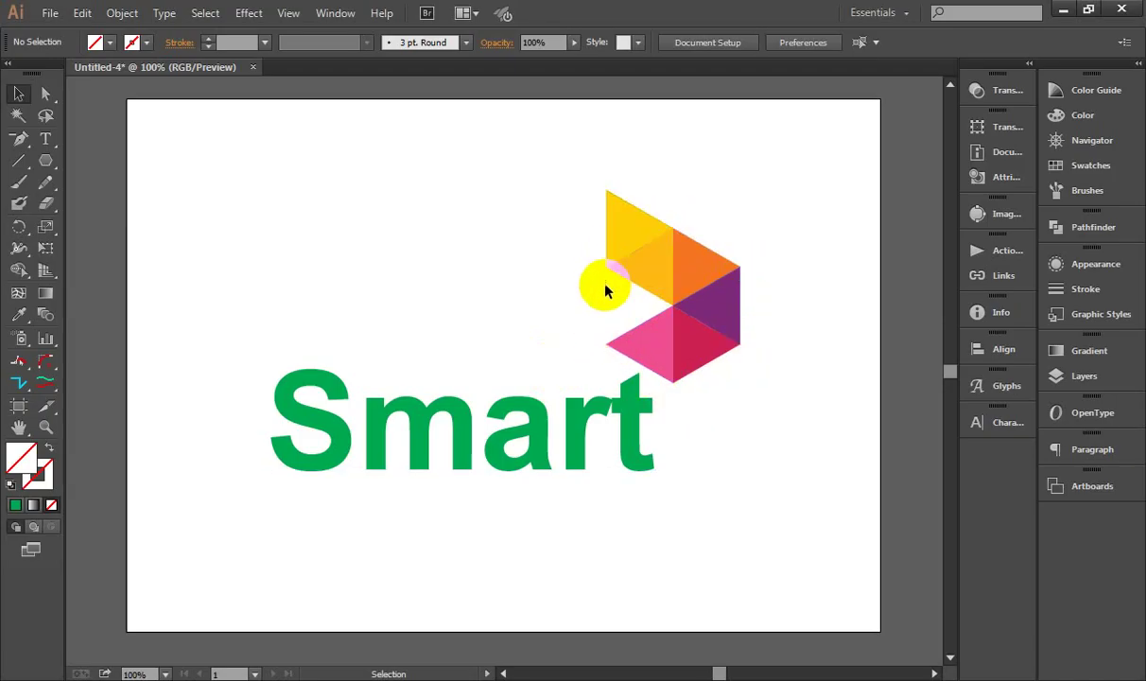
{"action": "mouse_move", "coordinate": [616, 223]}
{"action": "left_mouse_down"}
{"action": "mouse_move", "coordinate": [654, 319]}
{"action": "mouse_move", "coordinate": [652, 374]}
{"action": "left_mouse_up"}
{"action": "left_click_drag", "start_coordinate": [614, 244], "coordinate": [680, 294]}
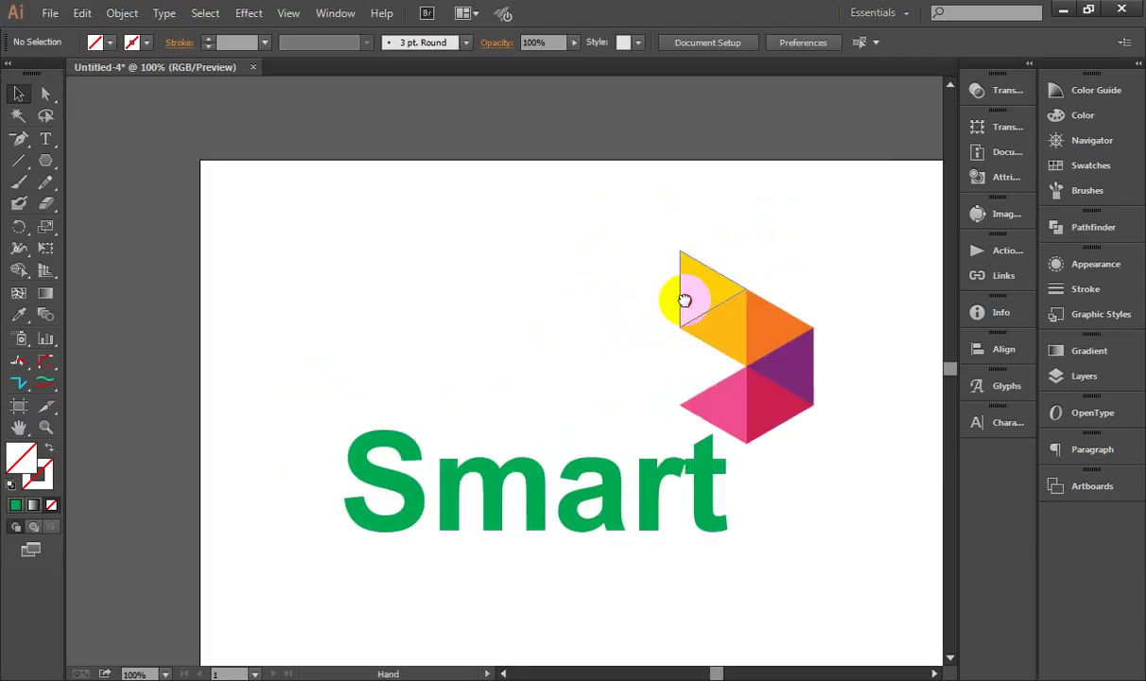
Step: Move the Smart text and icon up-left and delete the stray path above the artboard
{"action": "key", "text": "ctrl+a"}
{"action": "left_click_drag", "start_coordinate": [653, 508], "coordinate": [440, 375]}
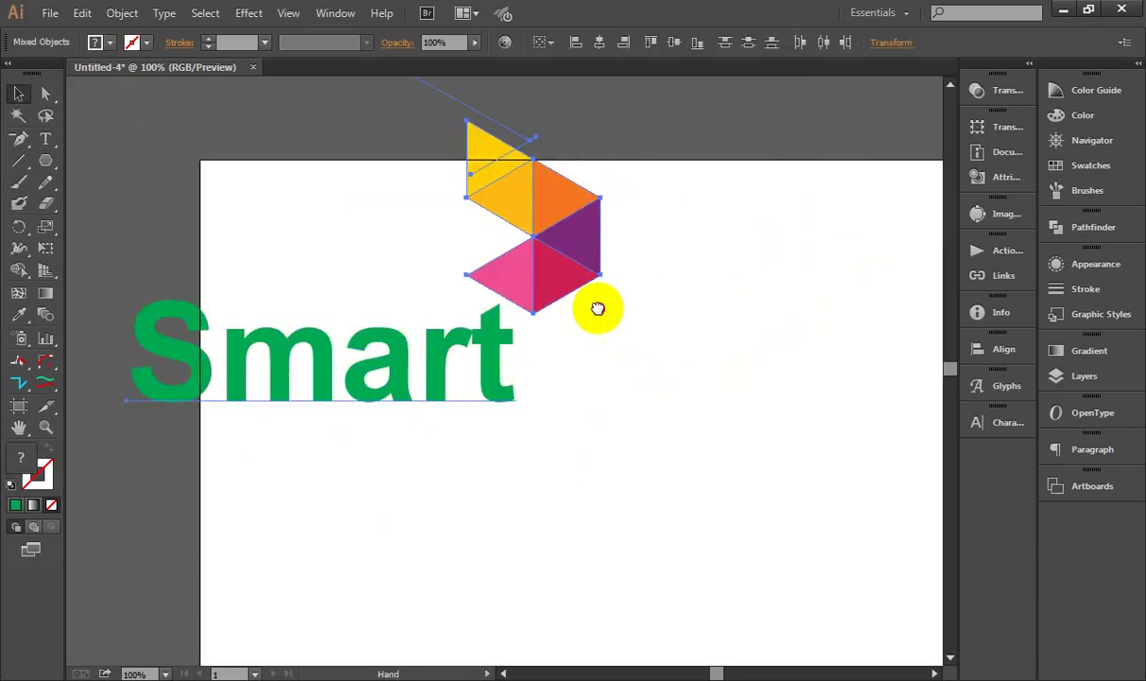
{"action": "mouse_move", "coordinate": [597, 308]}
{"action": "left_mouse_down"}
{"action": "mouse_move", "coordinate": [649, 257]}
{"action": "mouse_move", "coordinate": [444, 398]}
{"action": "left_mouse_up"}
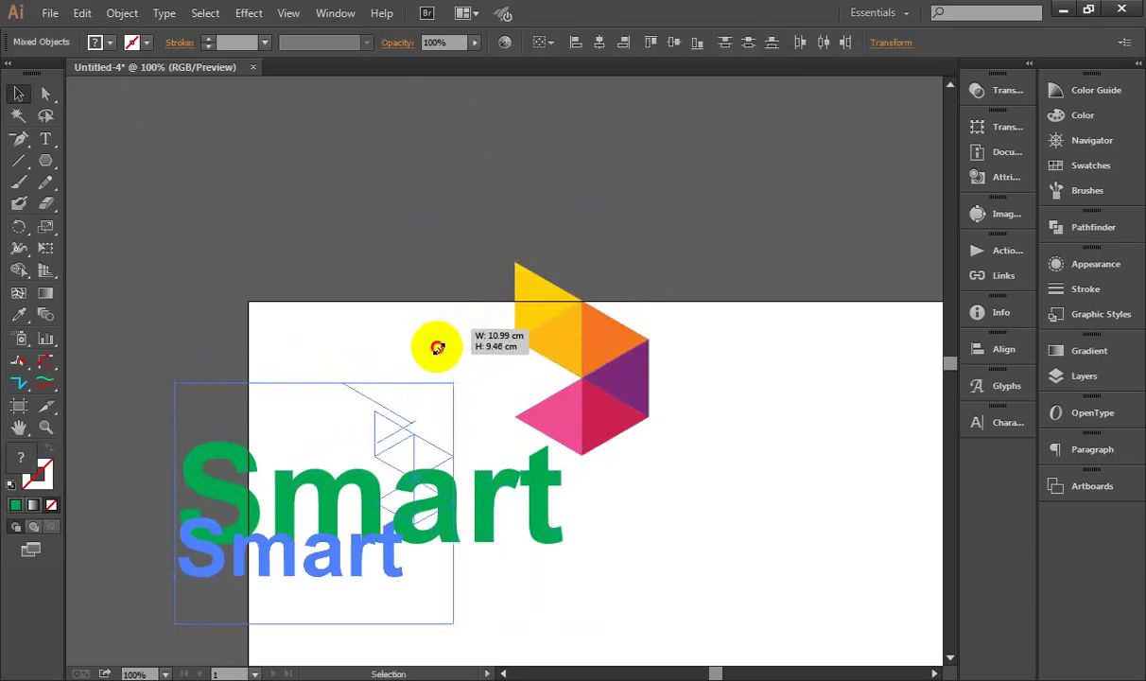
{"action": "mouse_move", "coordinate": [395, 504]}
{"action": "left_mouse_down"}
{"action": "mouse_move", "coordinate": [351, 213]}
{"action": "mouse_move", "coordinate": [450, 192]}
{"action": "mouse_move", "coordinate": [463, 204]}
{"action": "left_mouse_up"}
{"action": "left_click", "coordinate": [645, 374]}
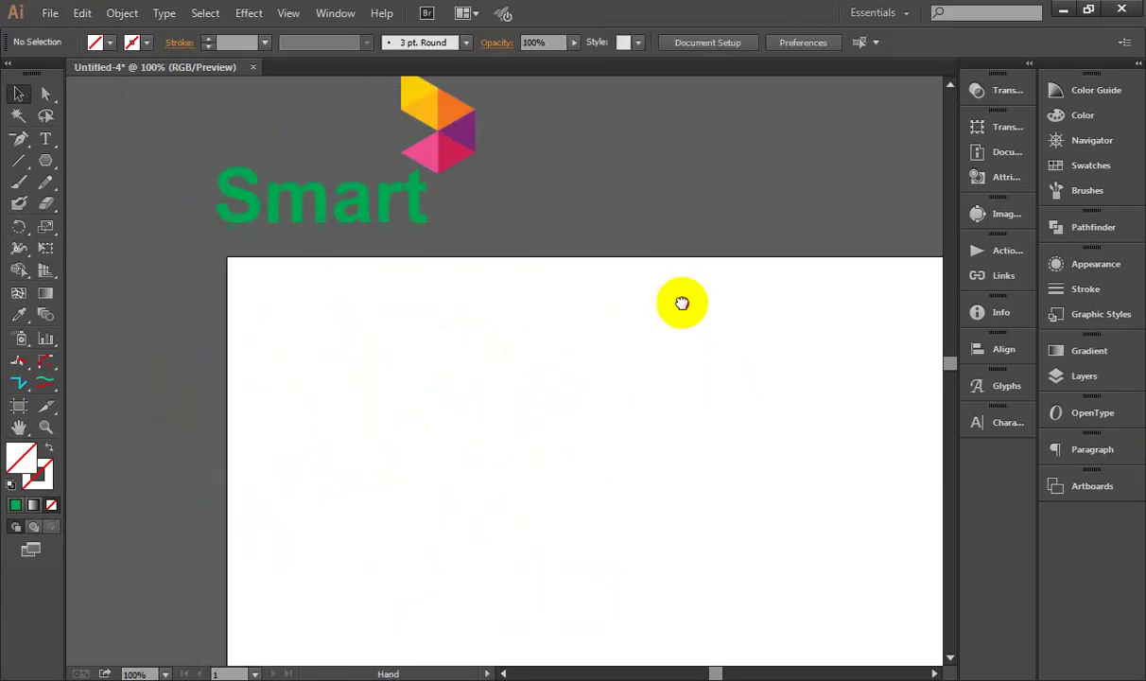
{"action": "mouse_move", "coordinate": [678, 305]}
{"action": "left_mouse_down"}
{"action": "mouse_move", "coordinate": [628, 327]}
{"action": "mouse_move", "coordinate": [683, 342]}
{"action": "left_mouse_up"}
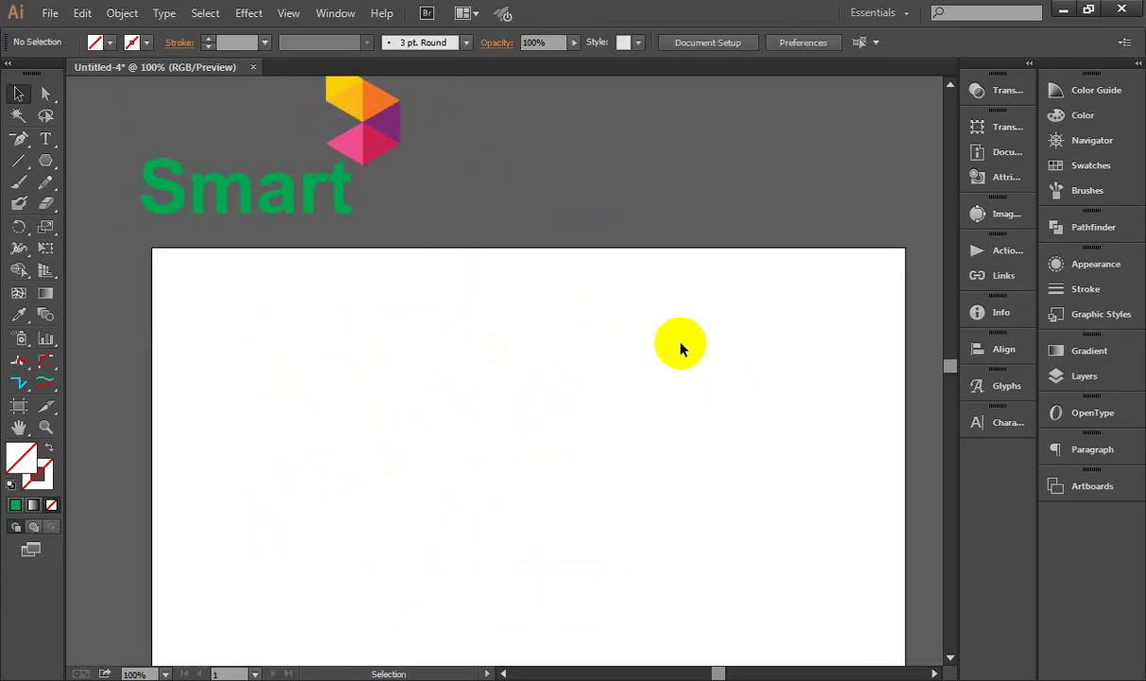
{"action": "left_click", "coordinate": [302, 206]}
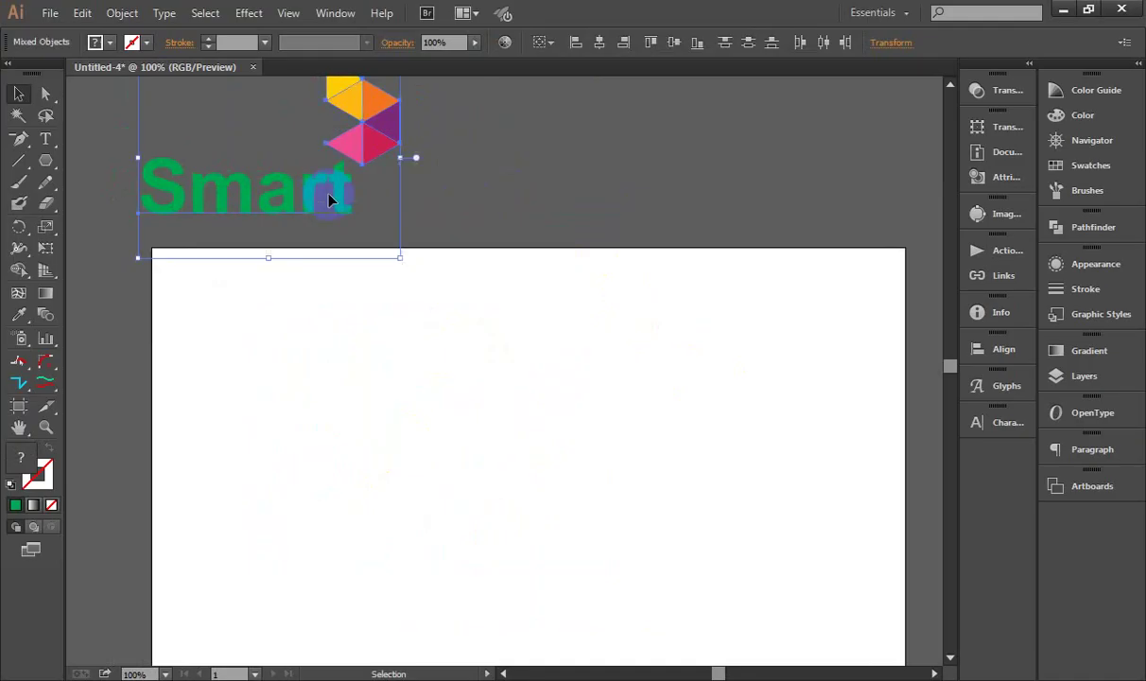
{"action": "left_click_drag", "start_coordinate": [328, 221], "coordinate": [284, 427]}
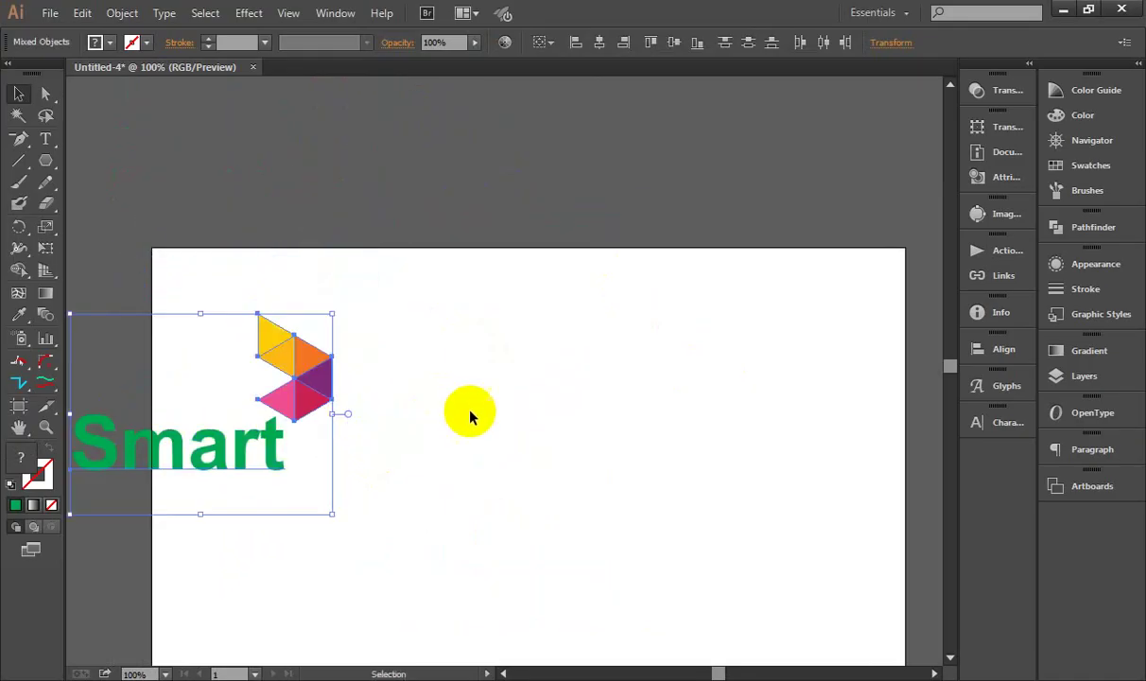
{"action": "left_click", "coordinate": [596, 358]}
{"action": "left_click_drag", "start_coordinate": [642, 350], "coordinate": [690, 397]}
{"action": "left_click_drag", "start_coordinate": [252, 197], "coordinate": [425, 108]}
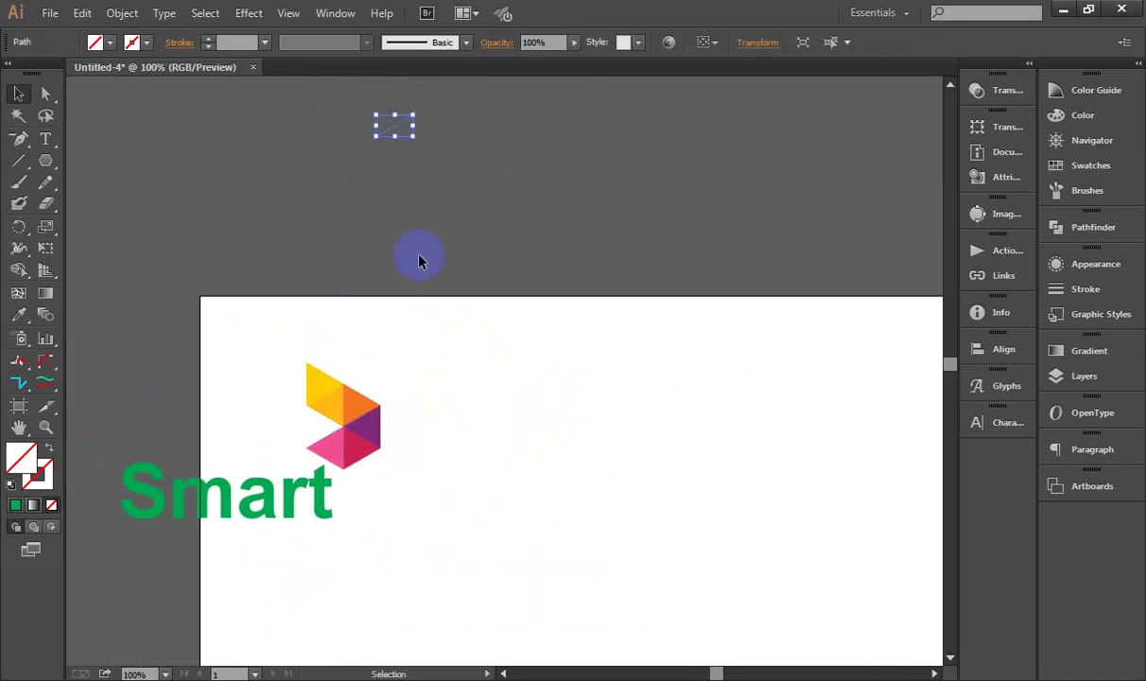
{"action": "key", "text": "Delete"}
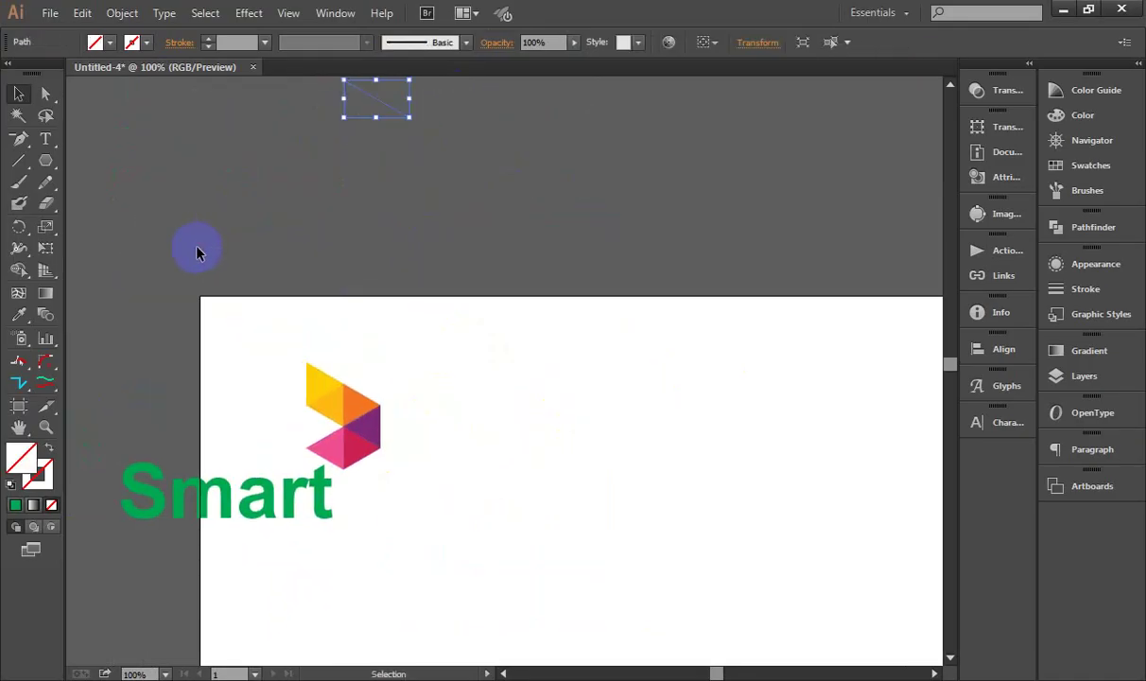
Step: Place the triangle icon and Smart text together at the artboard's upper-left
{"action": "mouse_move", "coordinate": [481, 383]}
{"action": "left_mouse_down"}
{"action": "mouse_move", "coordinate": [387, 171]}
{"action": "mouse_move", "coordinate": [491, 169]}
{"action": "left_mouse_up"}
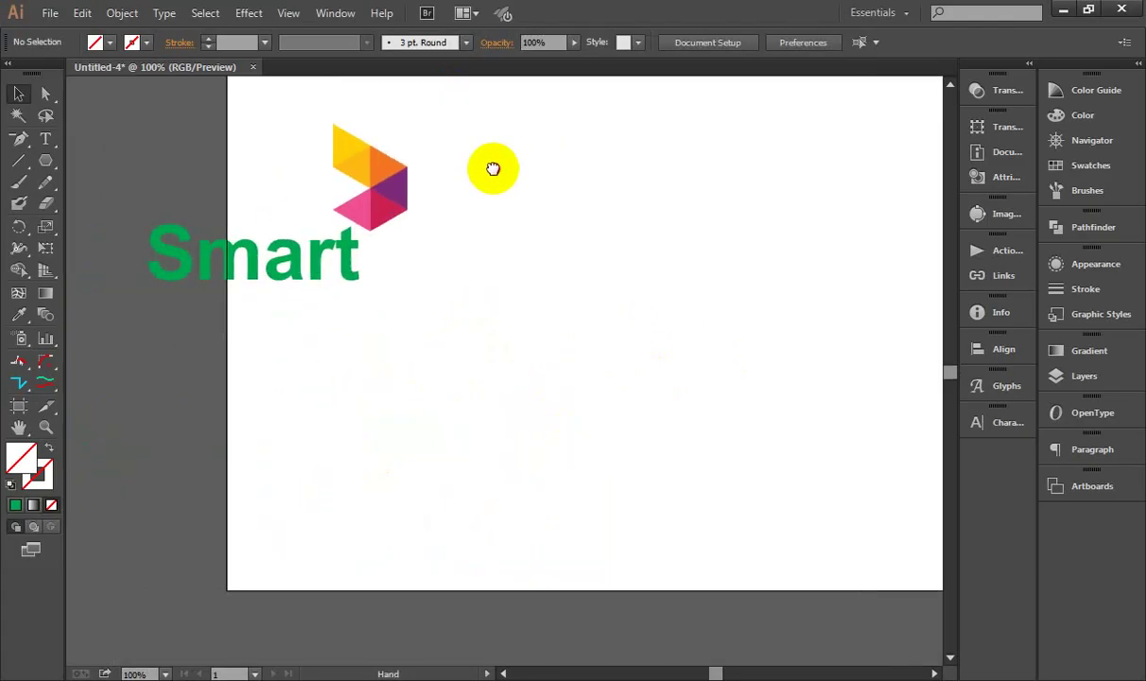
{"action": "left_click", "coordinate": [373, 214]}
{"action": "left_click", "coordinate": [287, 268], "text": "shift"}
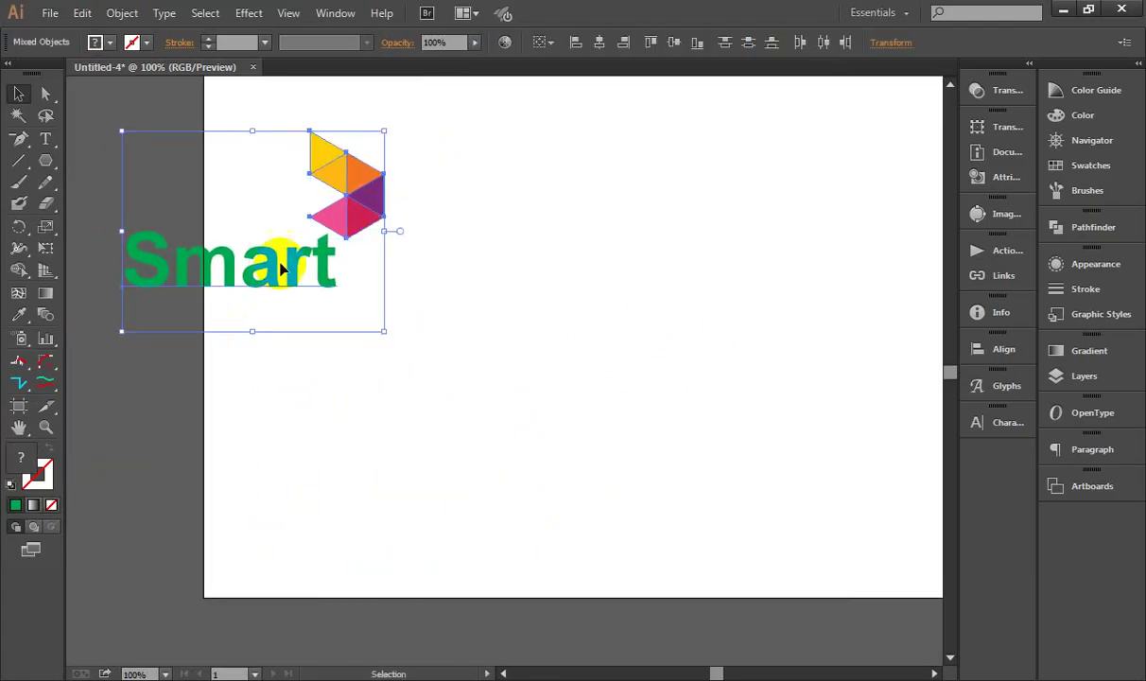
{"action": "mouse_move", "coordinate": [286, 268]}
{"action": "left_mouse_down"}
{"action": "mouse_move", "coordinate": [399, 216]}
{"action": "mouse_move", "coordinate": [384, 225]}
{"action": "left_mouse_up"}
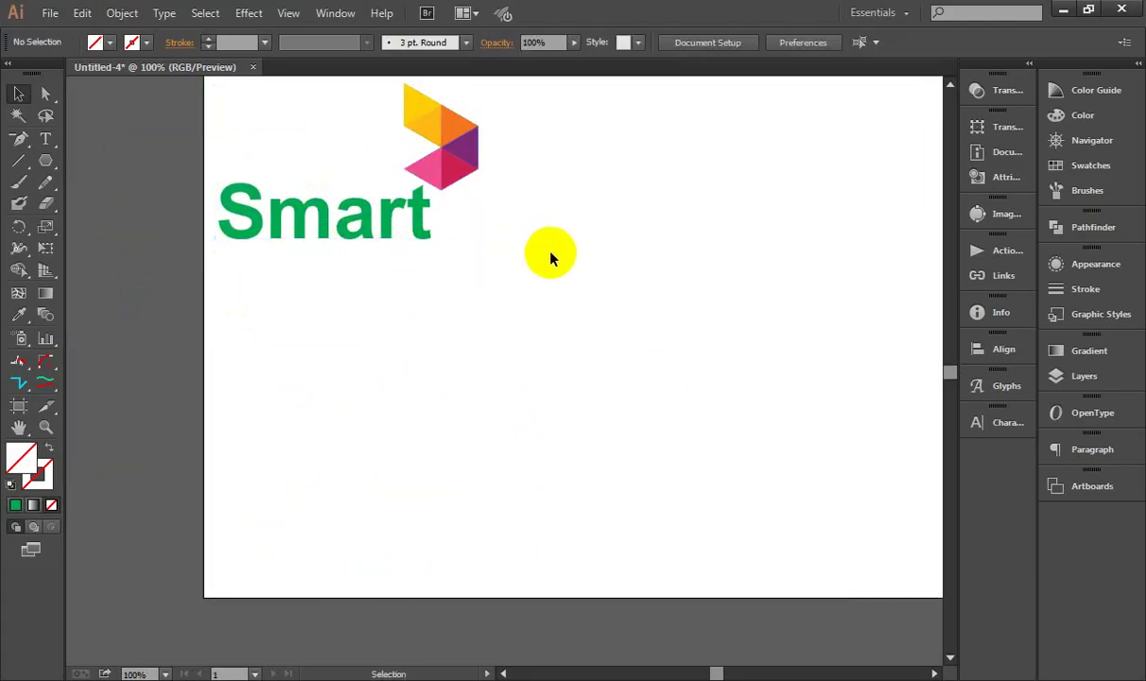
{"action": "left_click_drag", "start_coordinate": [619, 163], "coordinate": [594, 168]}
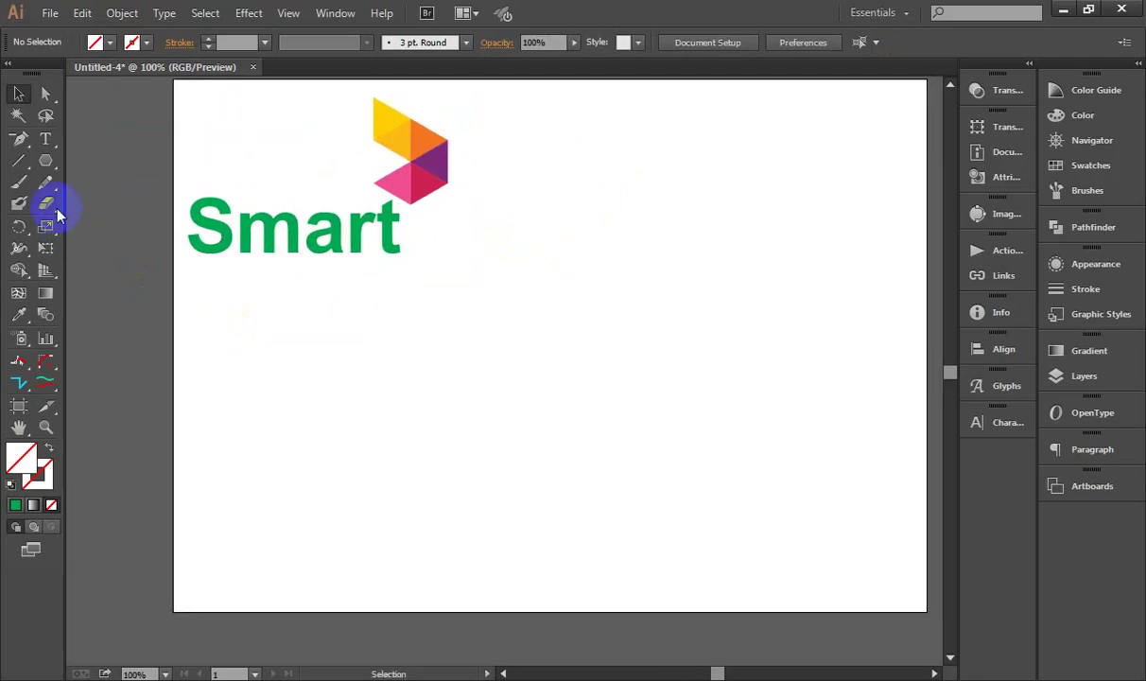
Step: Draw a flat-topped hexagon to the right of the Smart logo with the Polygon tool
{"action": "mouse_move", "coordinate": [49, 163]}
{"action": "left_mouse_down"}
{"action": "mouse_move", "coordinate": [130, 239]}
{"action": "mouse_move", "coordinate": [132, 224]}
{"action": "left_mouse_up"}
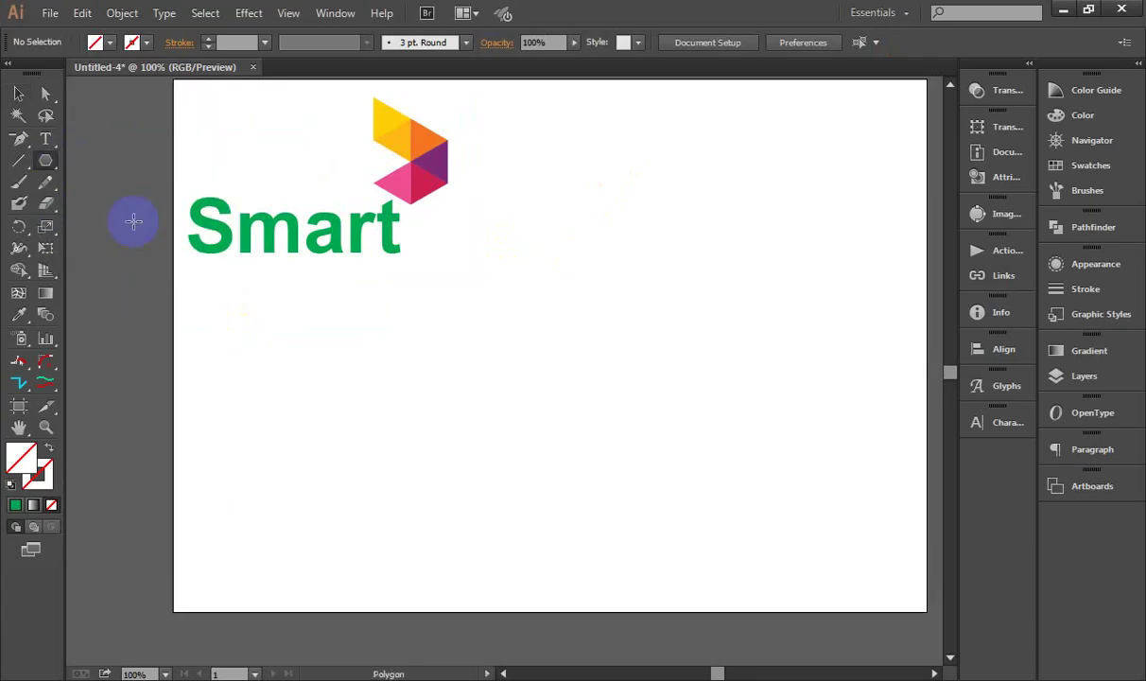
{"action": "left_click_drag", "start_coordinate": [561, 243], "coordinate": [625, 284]}
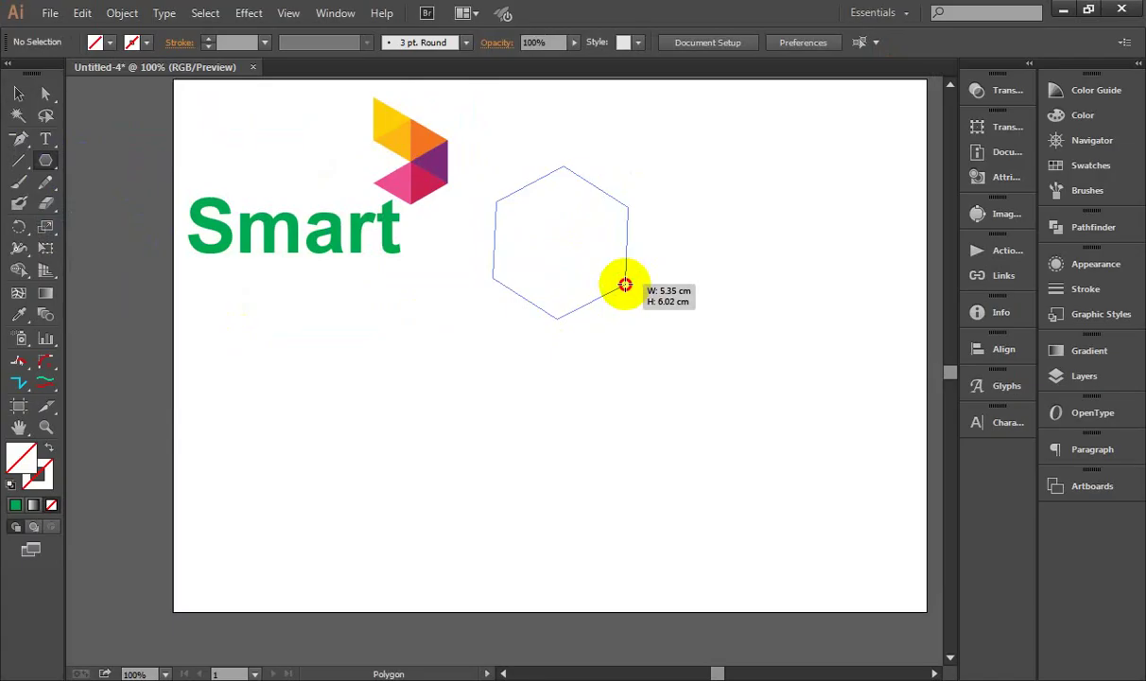
{"action": "mouse_move", "coordinate": [625, 285]}
{"action": "left_mouse_down"}
{"action": "mouse_move", "coordinate": [633, 310]}
{"action": "mouse_move", "coordinate": [621, 297]}
{"action": "left_mouse_up"}
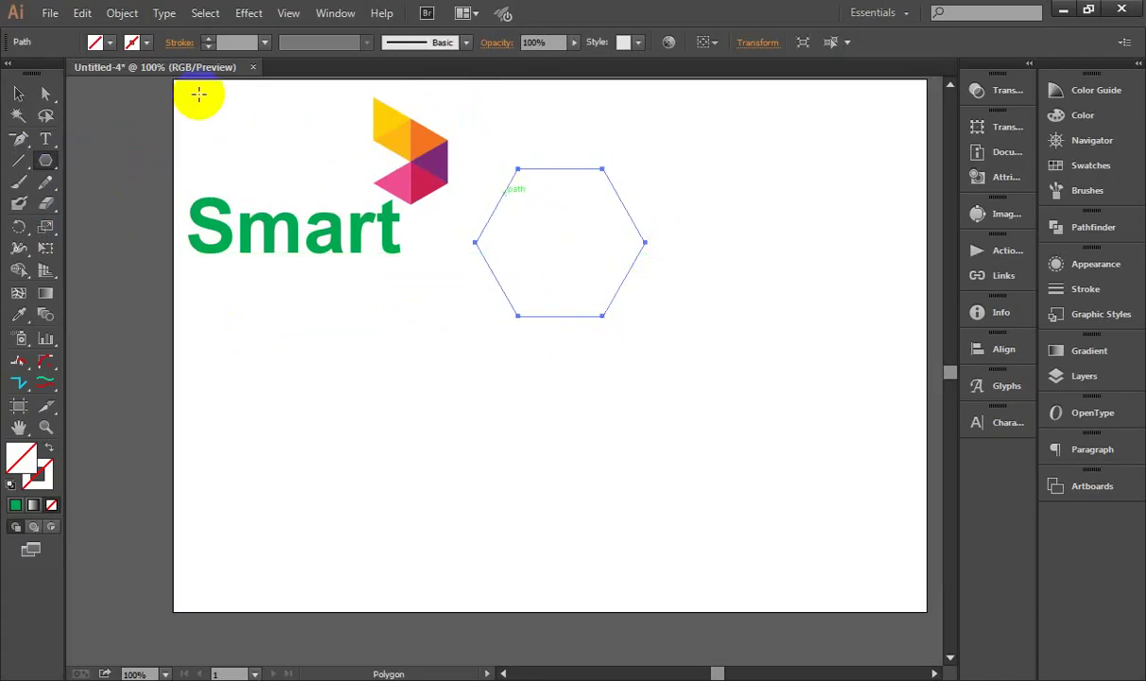
{"action": "left_click", "coordinate": [18, 93]}
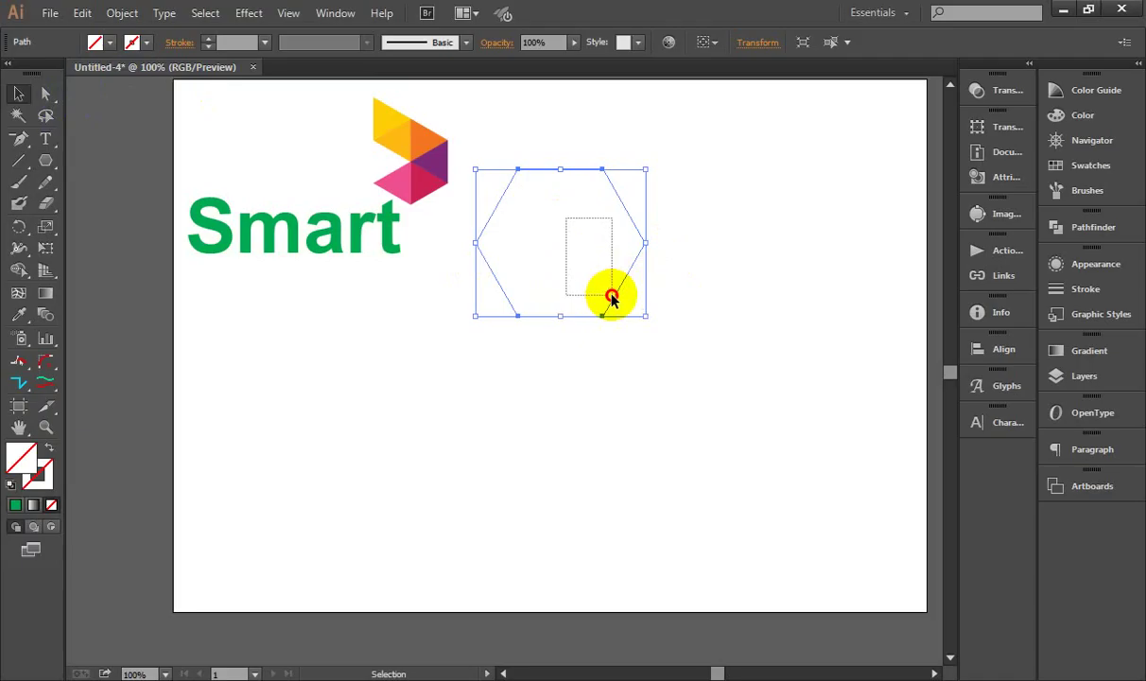
Step: Fill the hexagon with purple and move it to the lower right
{"action": "left_click_drag", "start_coordinate": [564, 219], "coordinate": [649, 297]}
{"action": "left_click", "coordinate": [110, 42]}
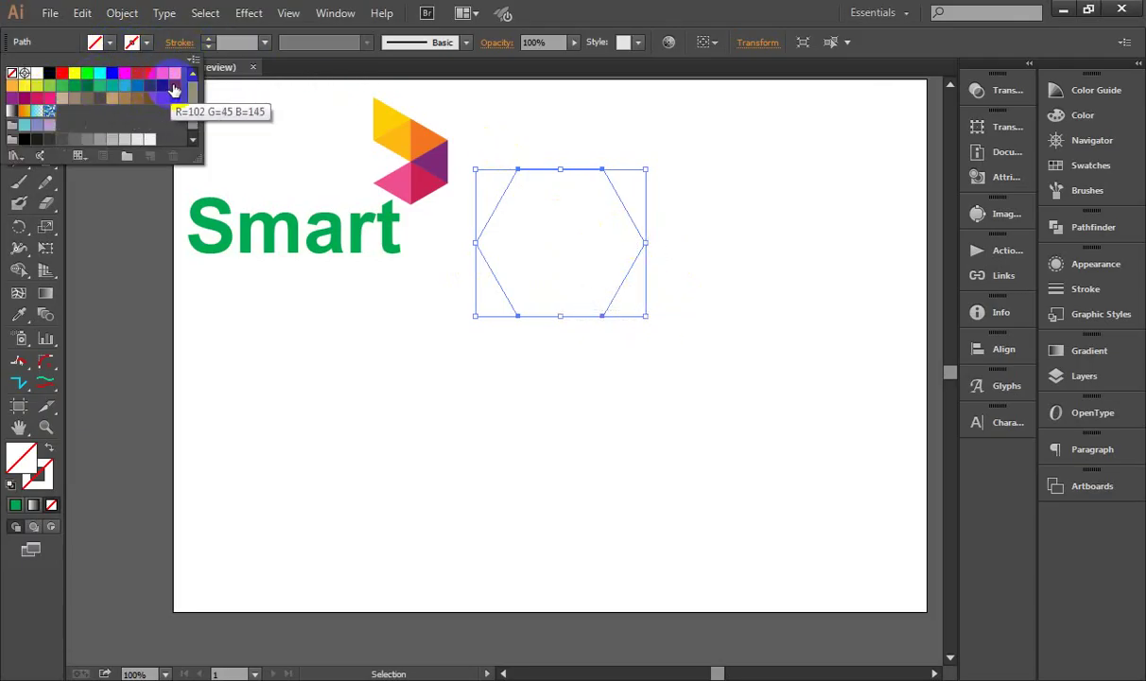
{"action": "left_click", "coordinate": [175, 85]}
{"action": "left_click", "coordinate": [566, 221]}
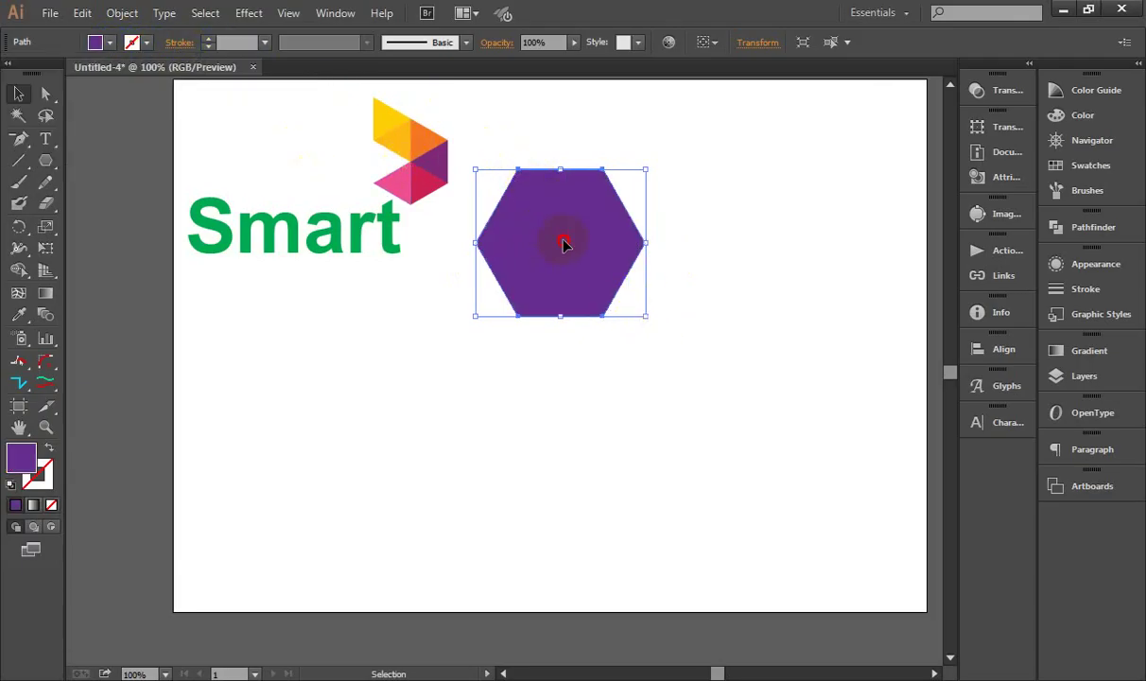
{"action": "mouse_move", "coordinate": [548, 237]}
{"action": "left_mouse_down"}
{"action": "mouse_move", "coordinate": [667, 333]}
{"action": "mouse_move", "coordinate": [613, 332]}
{"action": "left_mouse_up"}
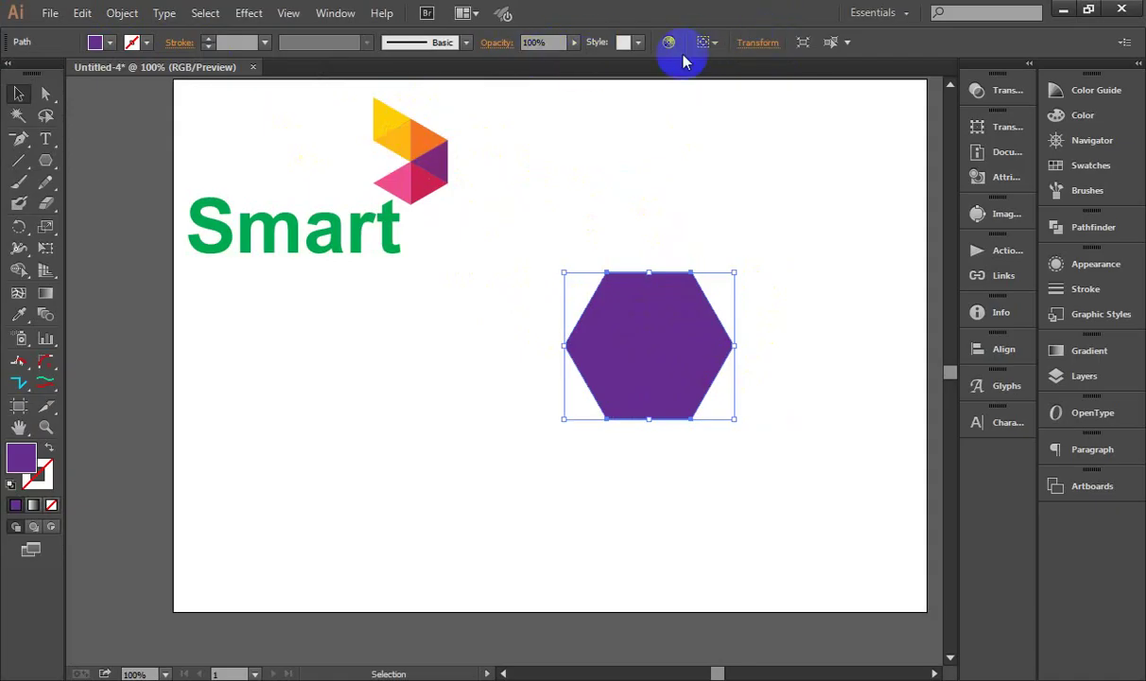
Step: Rotate the purple hexagon 90° in the Transform panel and nudge it right
{"action": "left_click", "coordinate": [756, 44]}
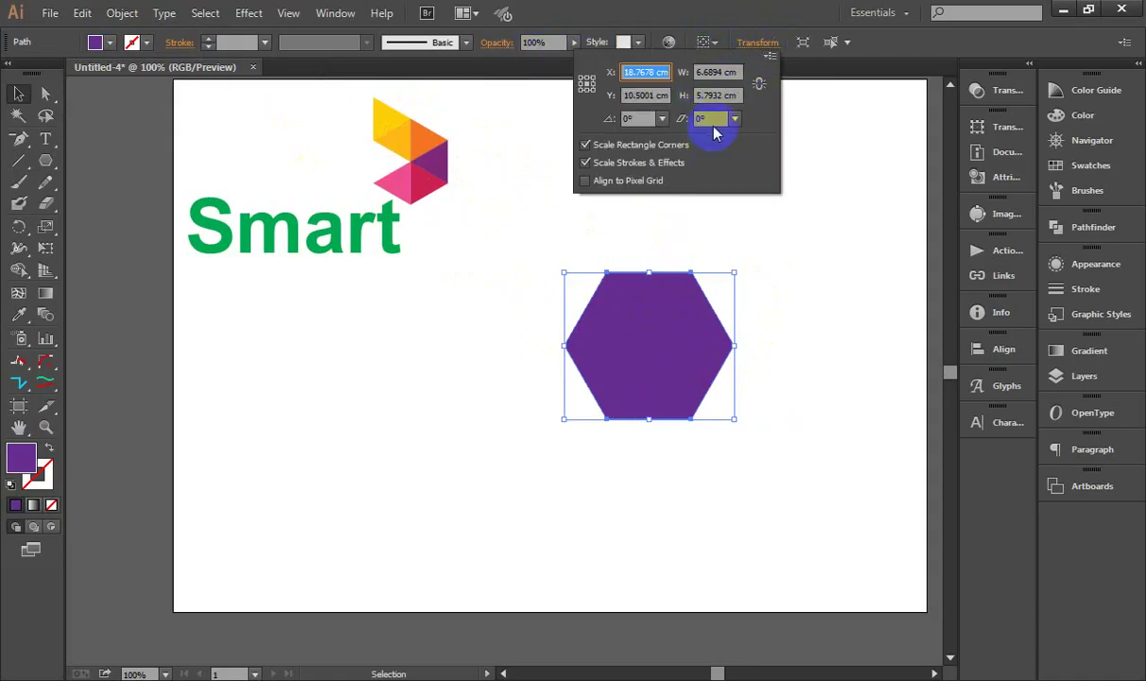
{"action": "left_click", "coordinate": [598, 117]}
{"action": "type", "text": "90"}
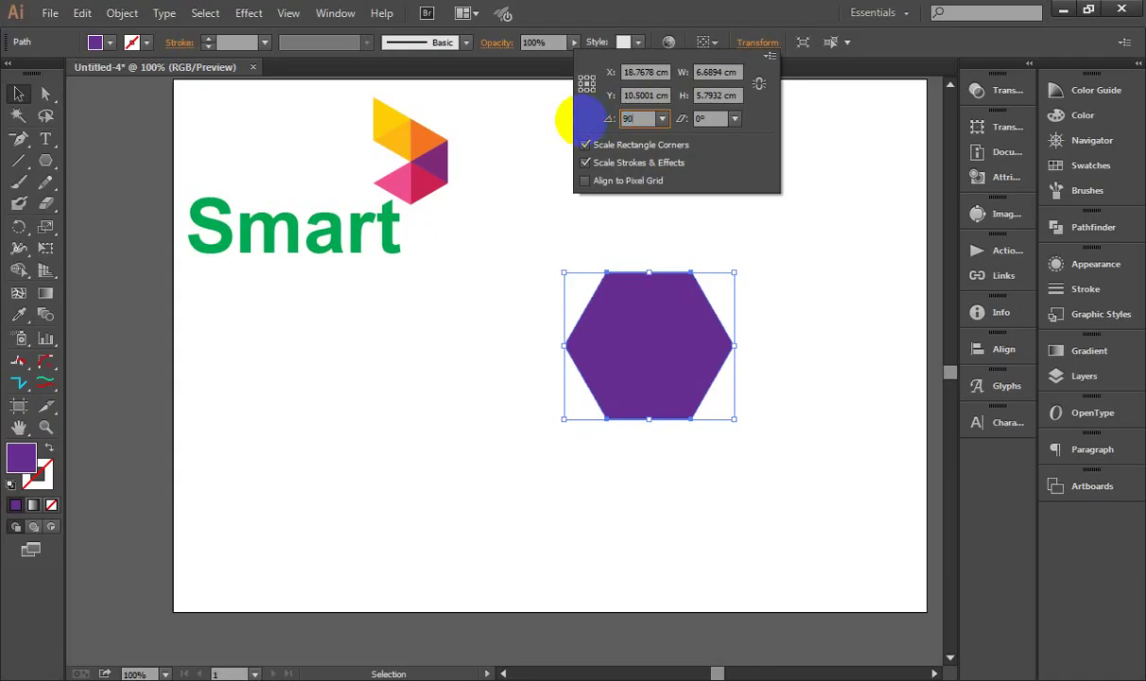
{"action": "key", "text": "Return"}
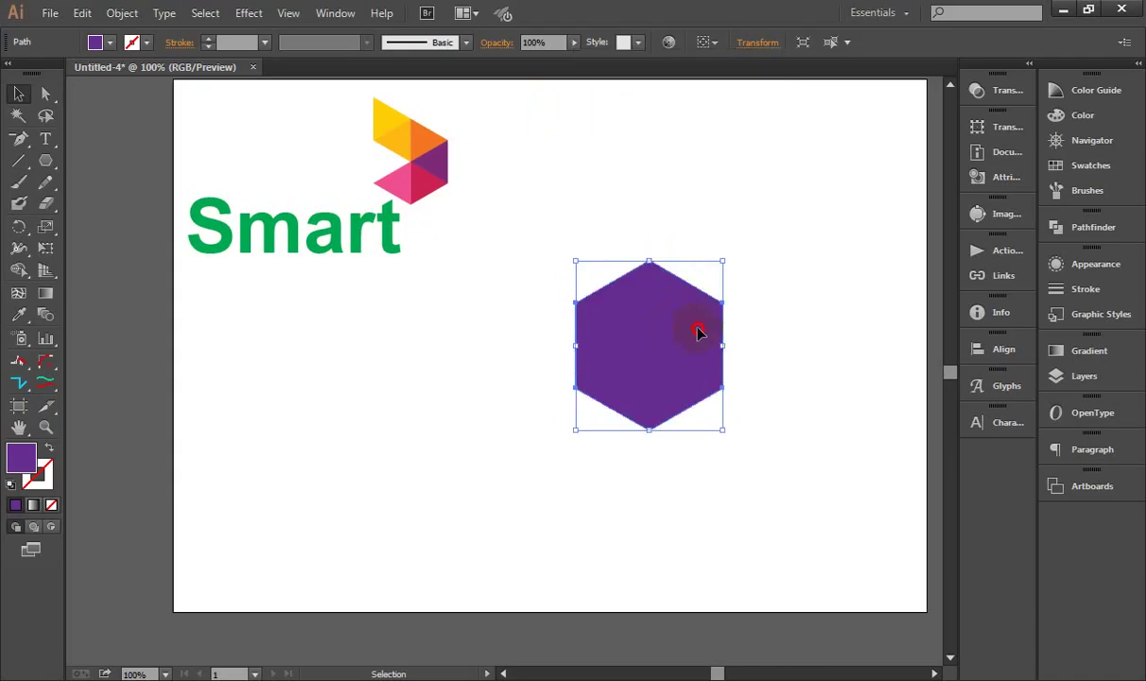
{"action": "left_click_drag", "start_coordinate": [697, 332], "coordinate": [703, 333]}
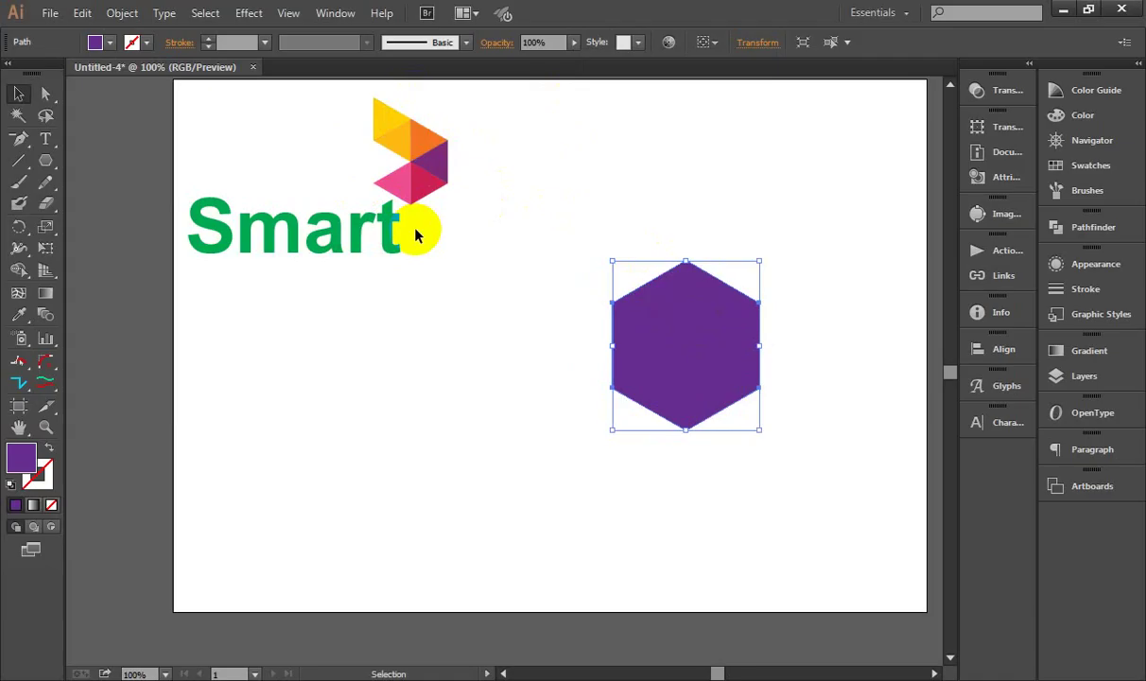
Step: Undo the accidental removal of the hexagon's purple fill and deselect it
{"action": "left_click", "coordinate": [18, 160]}
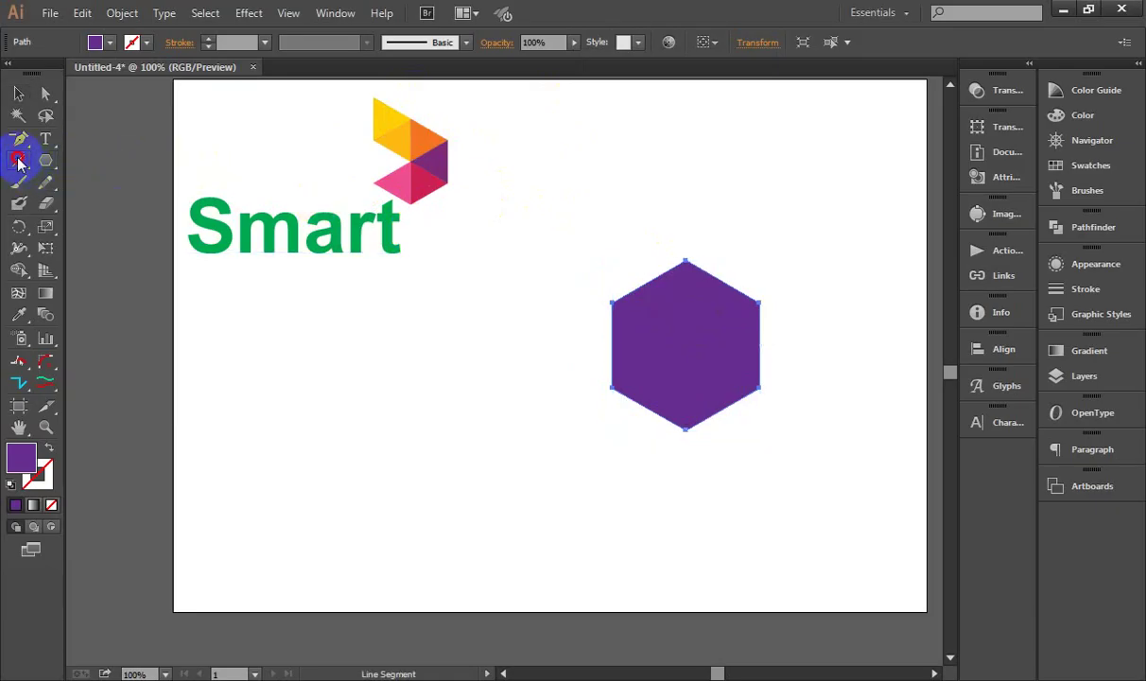
{"action": "left_click", "coordinate": [111, 43]}
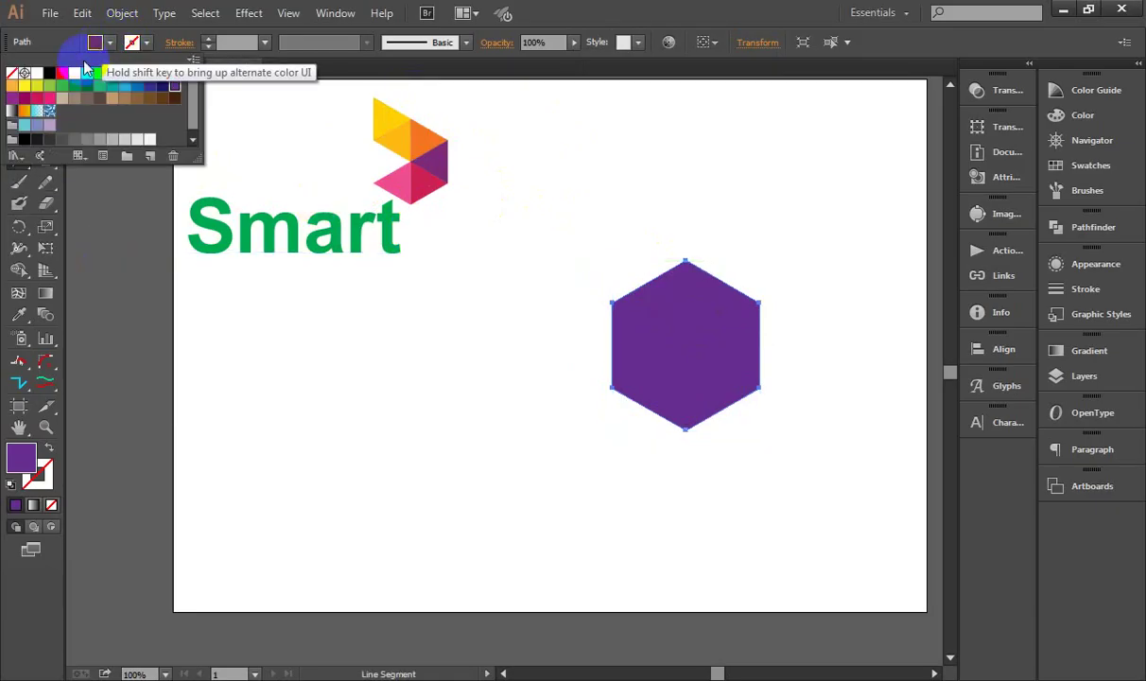
{"action": "left_click", "coordinate": [12, 73]}
{"action": "left_click", "coordinate": [624, 12]}
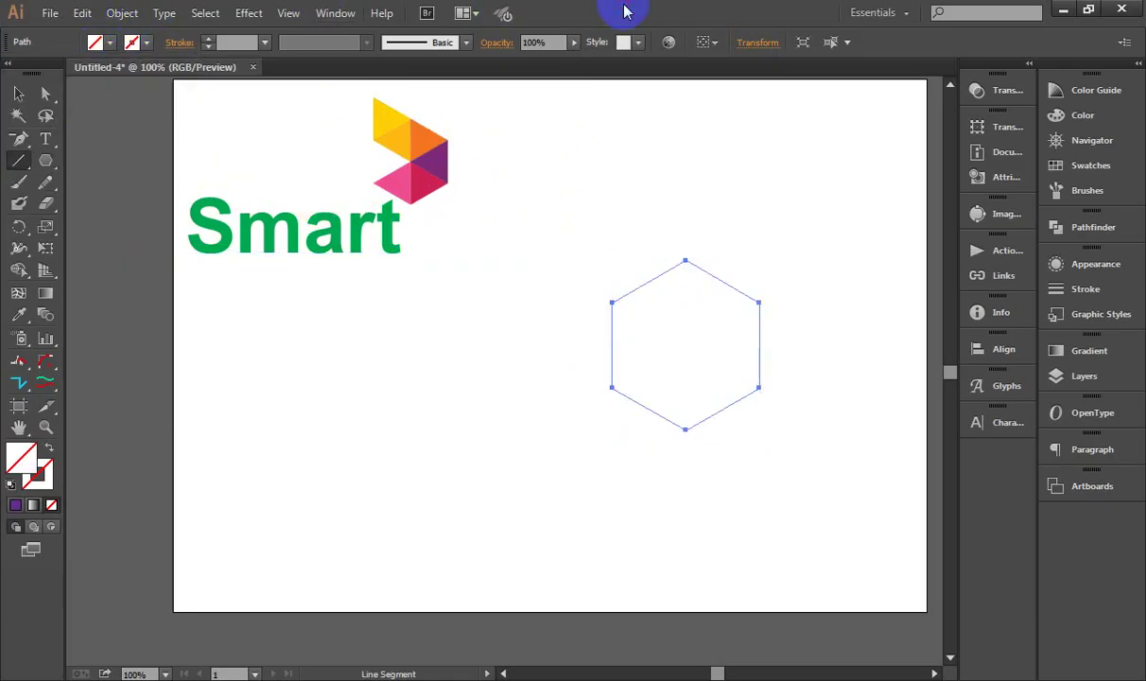
{"action": "key", "text": "ctrl+z"}
{"action": "left_click", "coordinate": [19, 94]}
{"action": "left_click", "coordinate": [332, 342]}
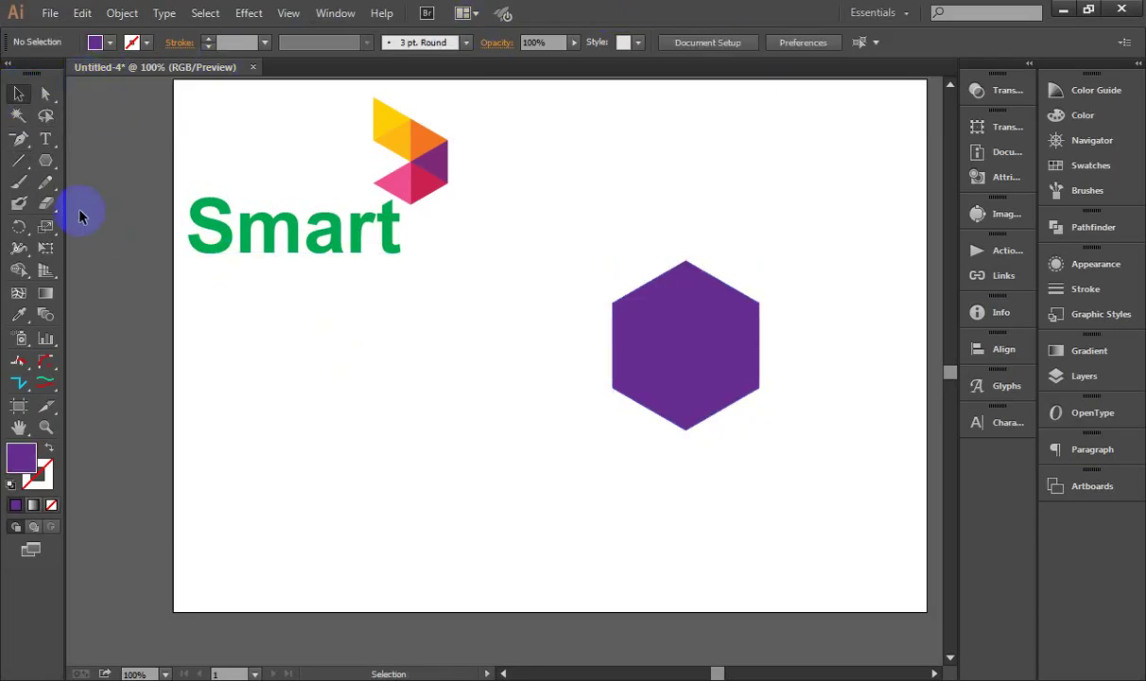
Step: Set no fill with RGB Magenta stroke and draw a vertical line between top and bottom vertices
{"action": "left_click", "coordinate": [21, 160]}
{"action": "left_click", "coordinate": [111, 42]}
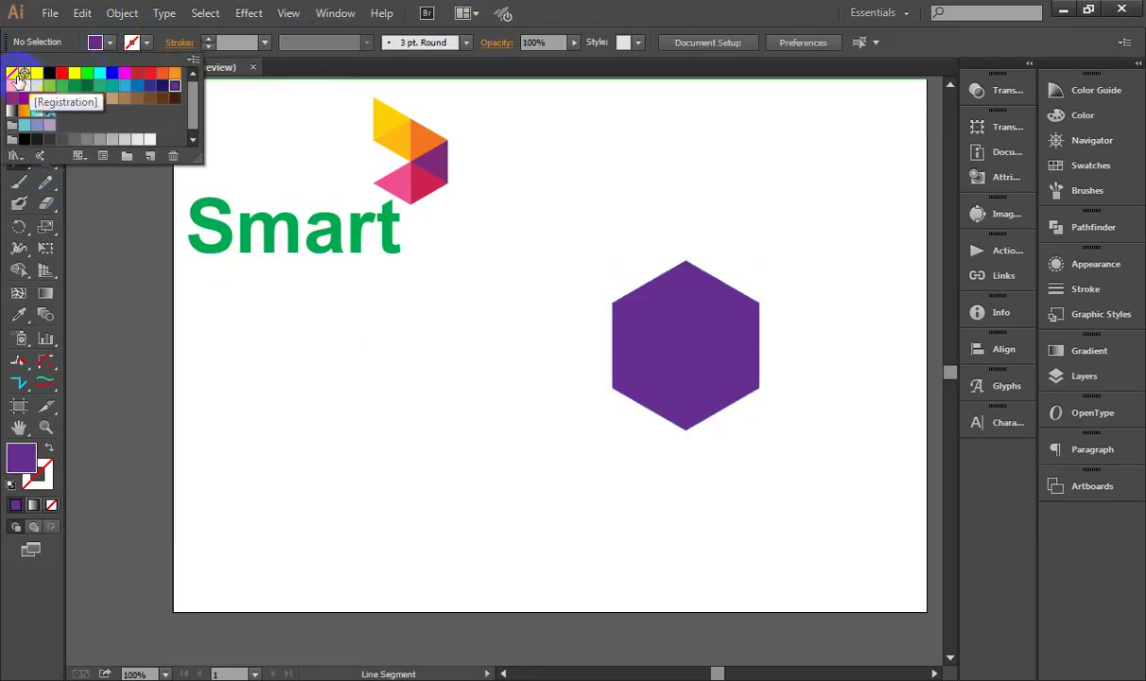
{"action": "left_click", "coordinate": [11, 73]}
{"action": "left_click", "coordinate": [145, 42]}
{"action": "left_click", "coordinate": [146, 42]}
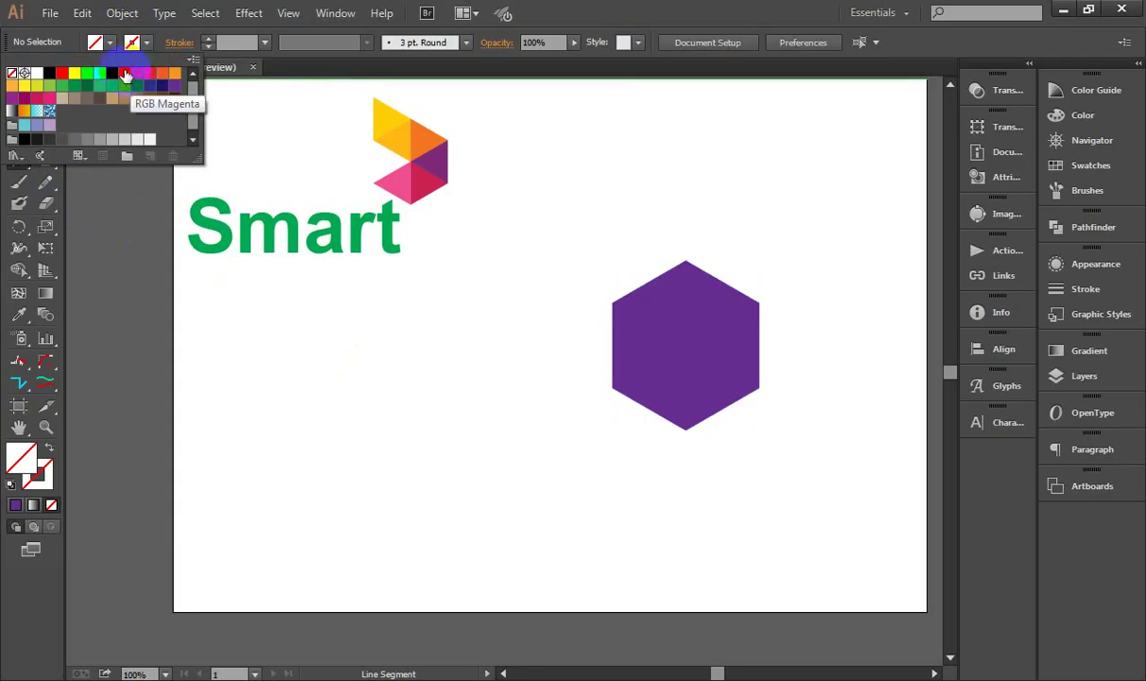
{"action": "left_click", "coordinate": [126, 74]}
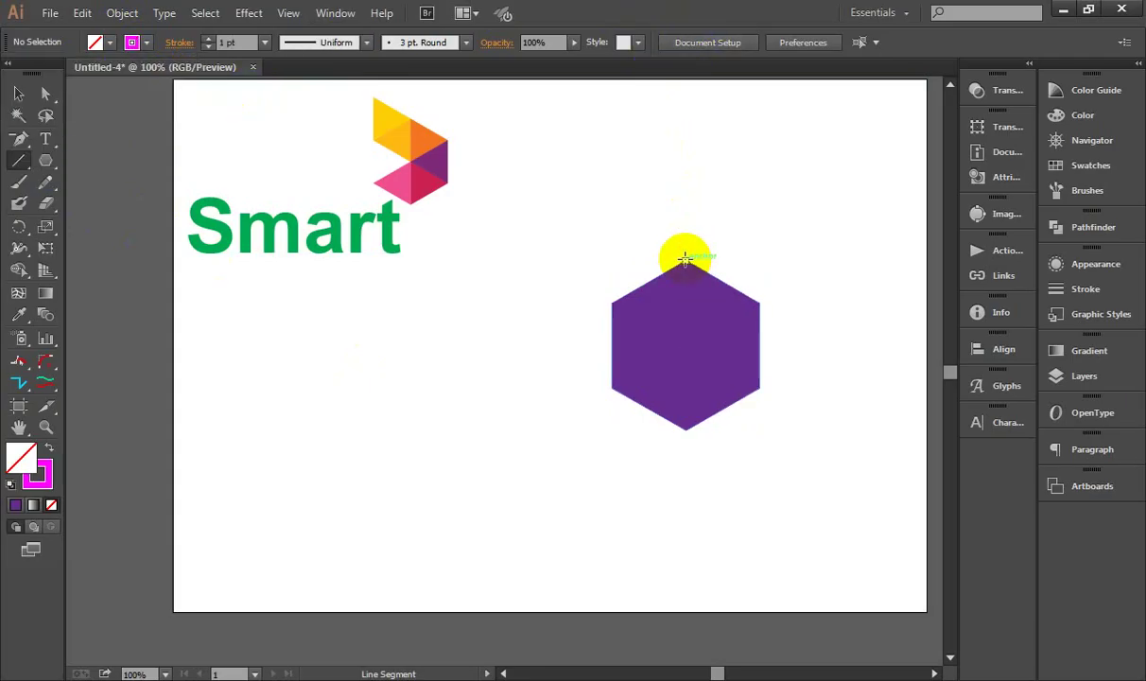
{"action": "left_click_drag", "start_coordinate": [684, 261], "coordinate": [686, 431]}
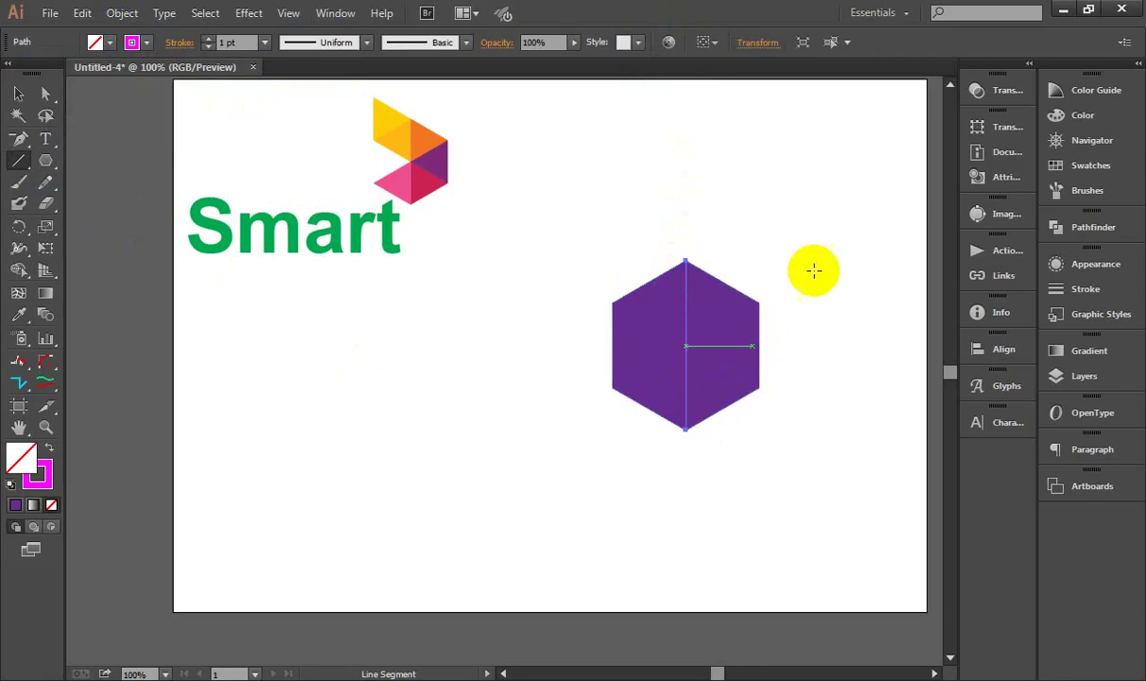
Step: Make the stroke white and draw the two diagonal corner-to-corner lines
{"action": "left_click", "coordinate": [147, 43]}
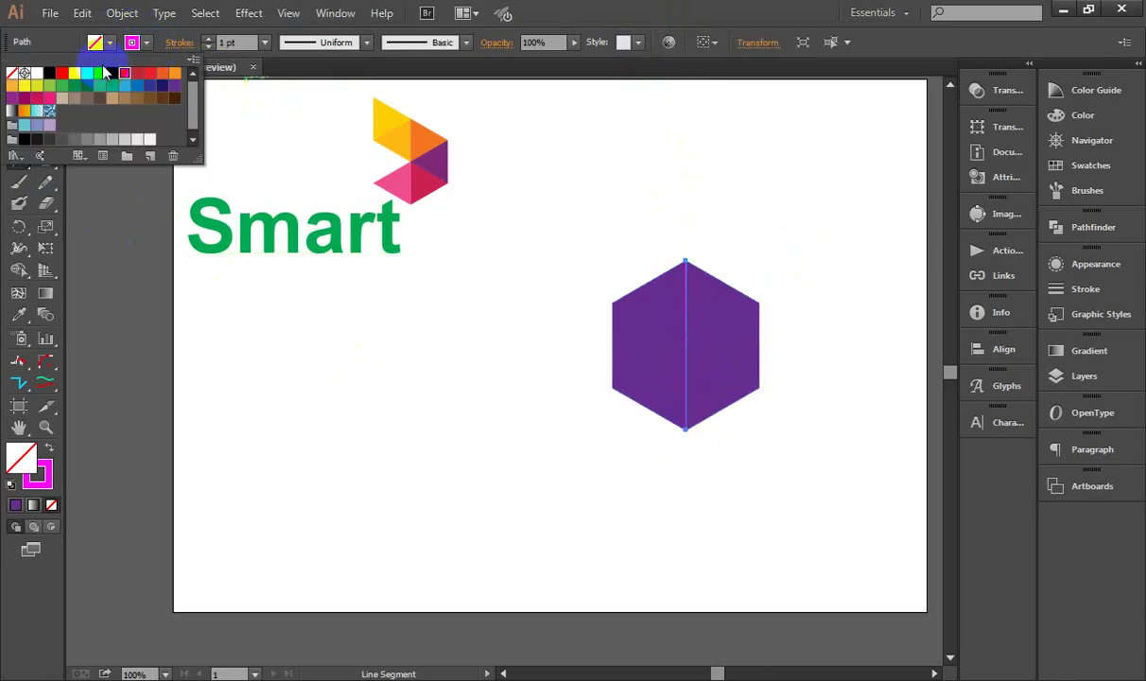
{"action": "left_click", "coordinate": [36, 73]}
{"action": "left_click", "coordinate": [764, 8]}
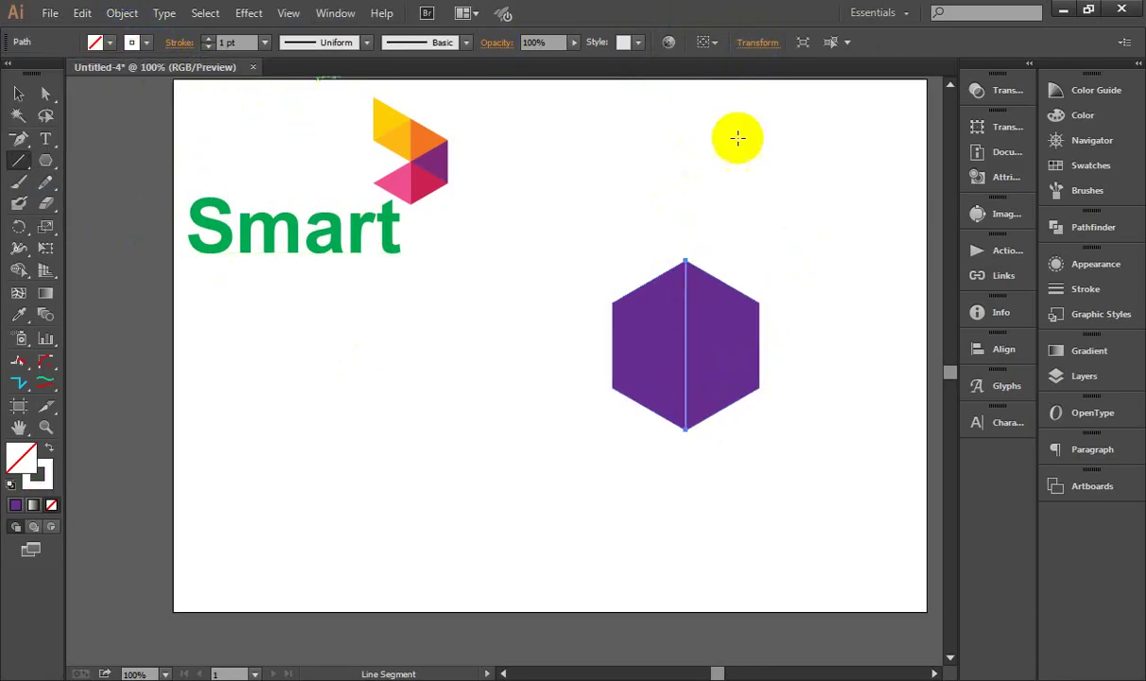
{"action": "left_click_drag", "start_coordinate": [609, 301], "coordinate": [759, 386]}
{"action": "left_click_drag", "start_coordinate": [755, 302], "coordinate": [611, 386]}
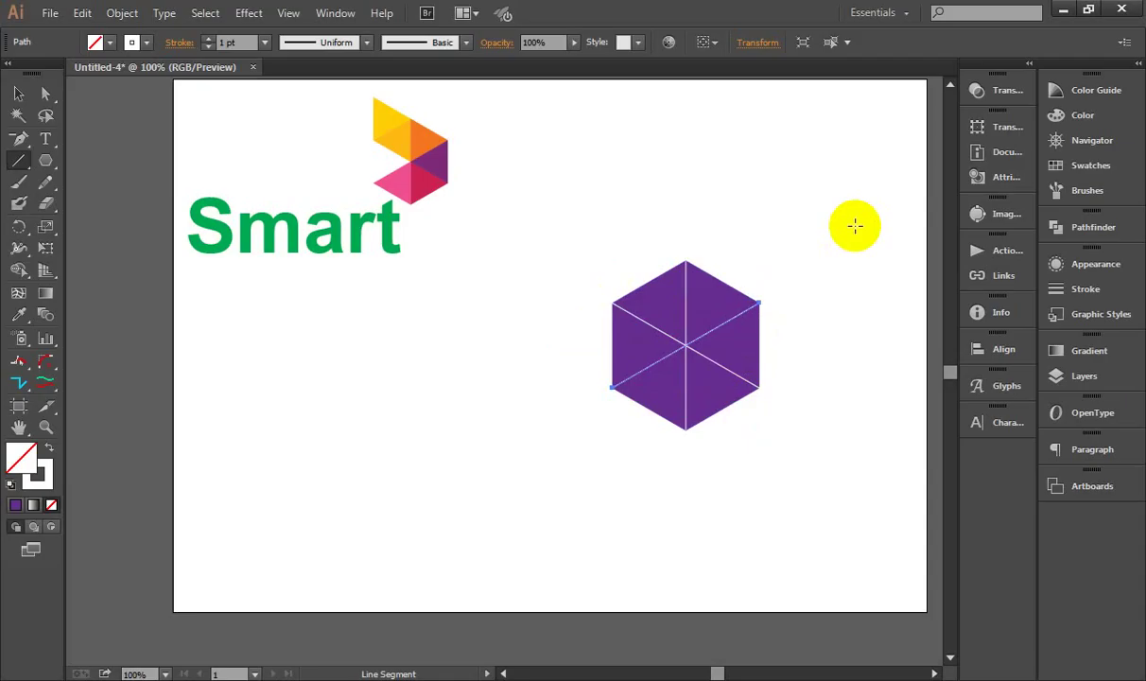
{"action": "left_click_drag", "start_coordinate": [685, 304], "coordinate": [685, 309]}
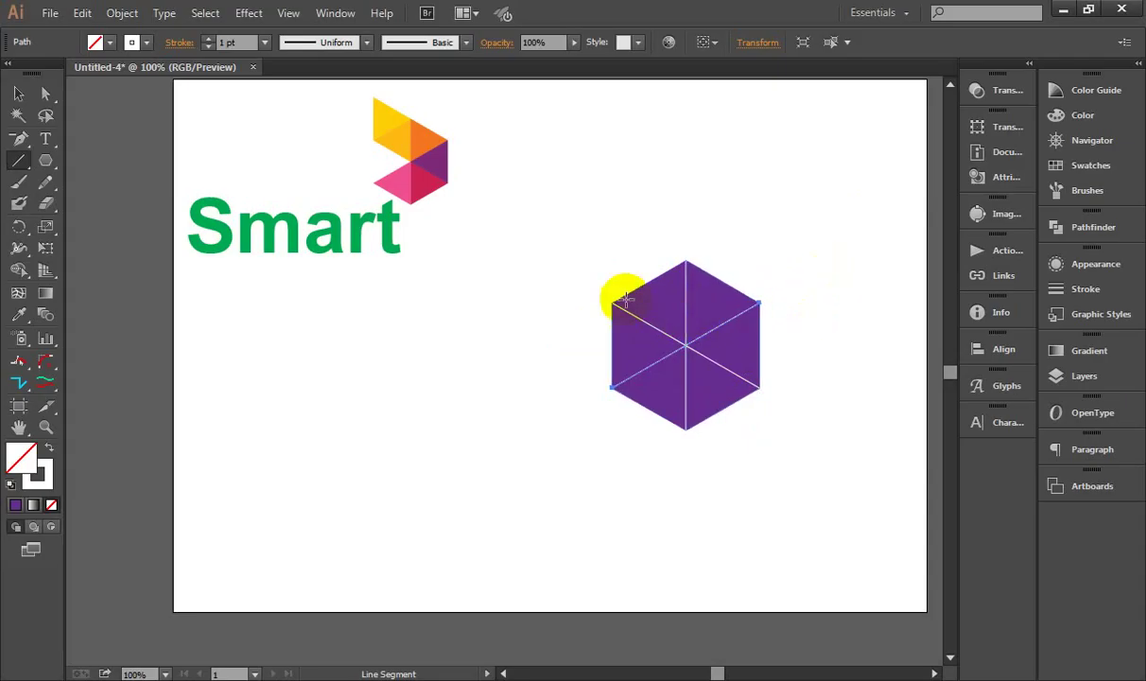
{"action": "left_click", "coordinate": [19, 94]}
Step: Select the hexagon with its three lines and apply Pathfinder Divide
{"action": "left_click", "coordinate": [518, 547]}
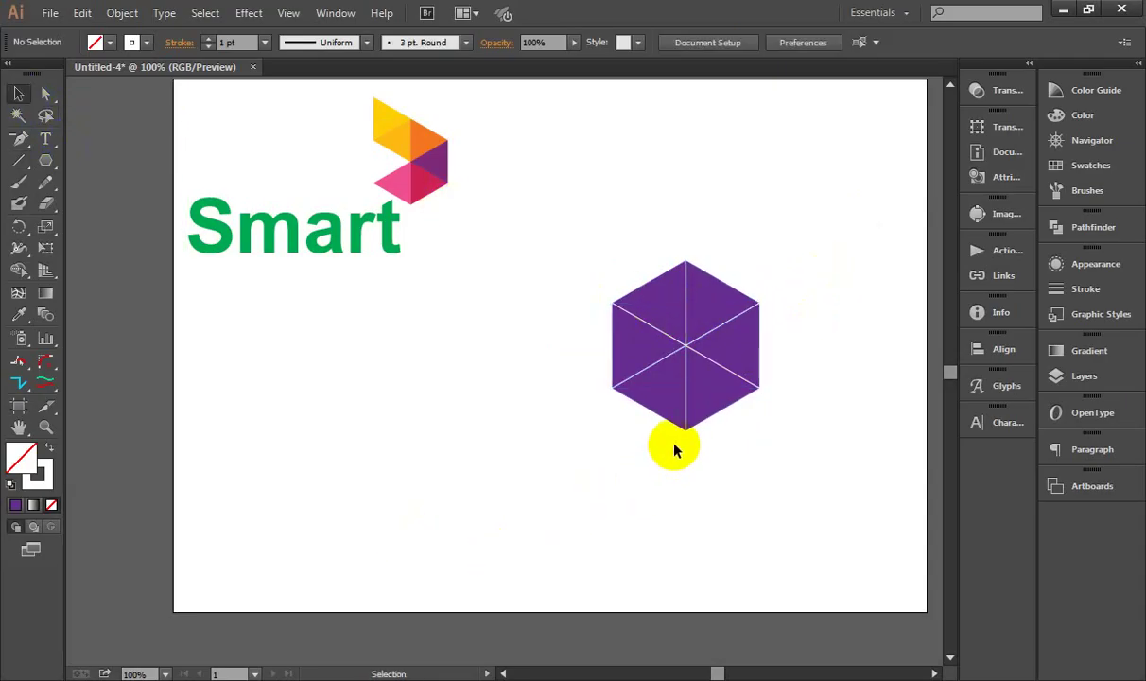
{"action": "left_click_drag", "start_coordinate": [820, 228], "coordinate": [576, 453]}
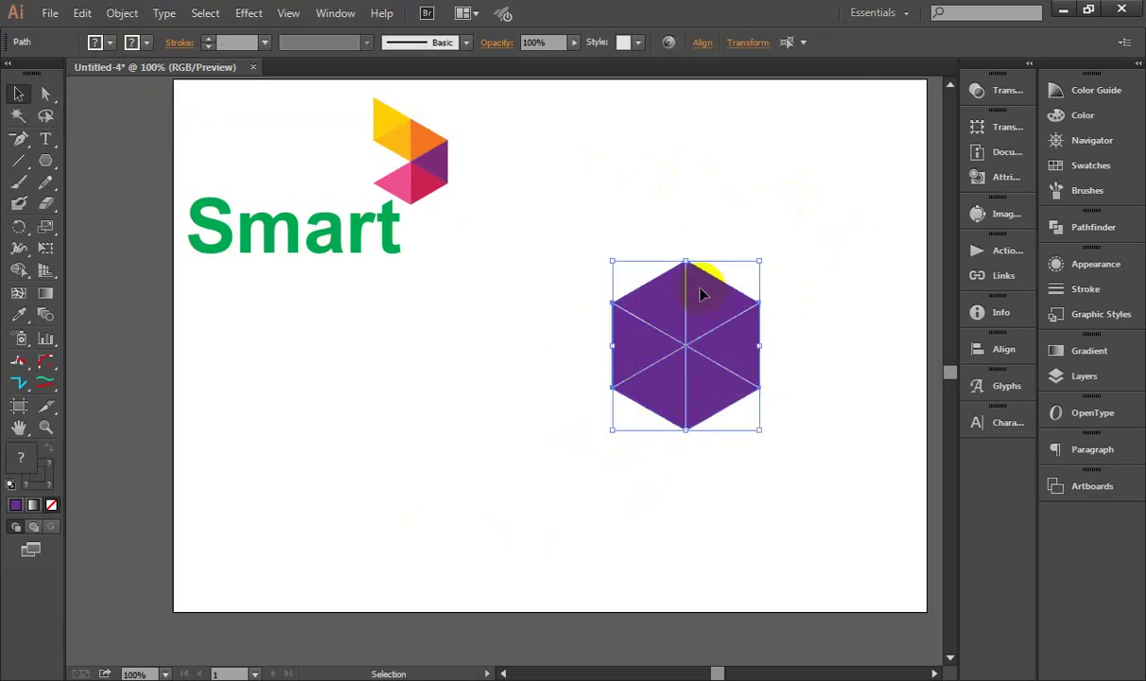
{"action": "left_click", "coordinate": [1097, 235]}
{"action": "left_click", "coordinate": [850, 303]}
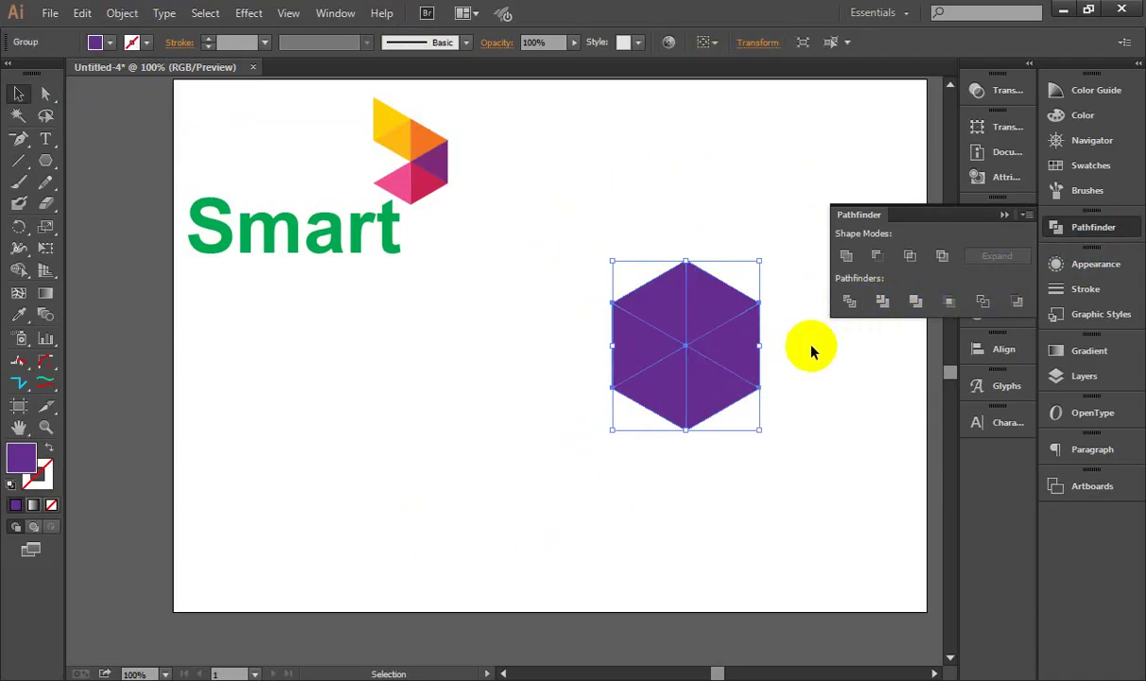
{"action": "left_click", "coordinate": [766, 351]}
{"action": "left_click", "coordinate": [728, 357]}
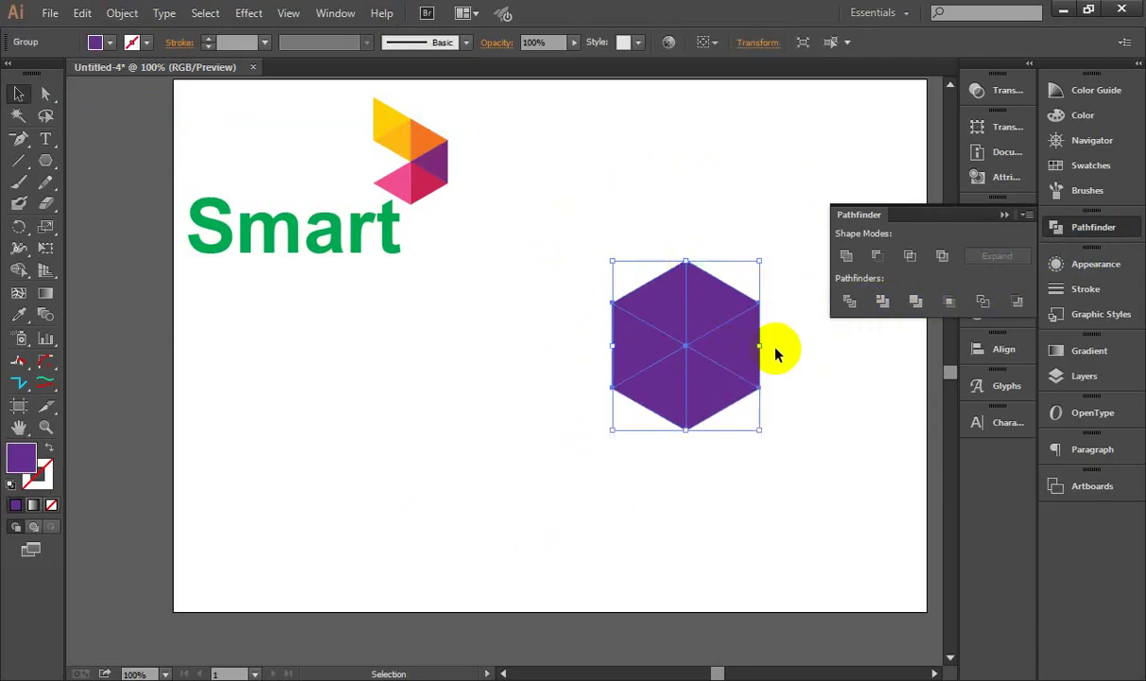
{"action": "left_click", "coordinate": [688, 317]}
Step: Close Pathfinder, ungroup the divided hexagon, and select individual triangles to confirm
{"action": "left_click", "coordinate": [1003, 215]}
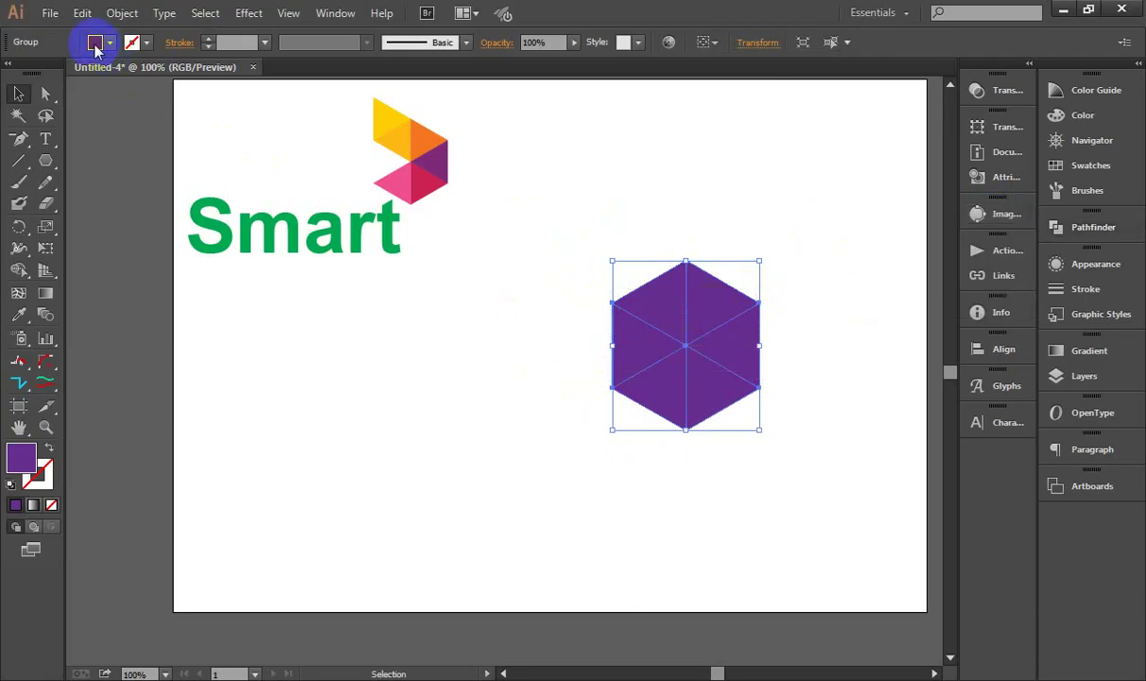
{"action": "left_click", "coordinate": [121, 13]}
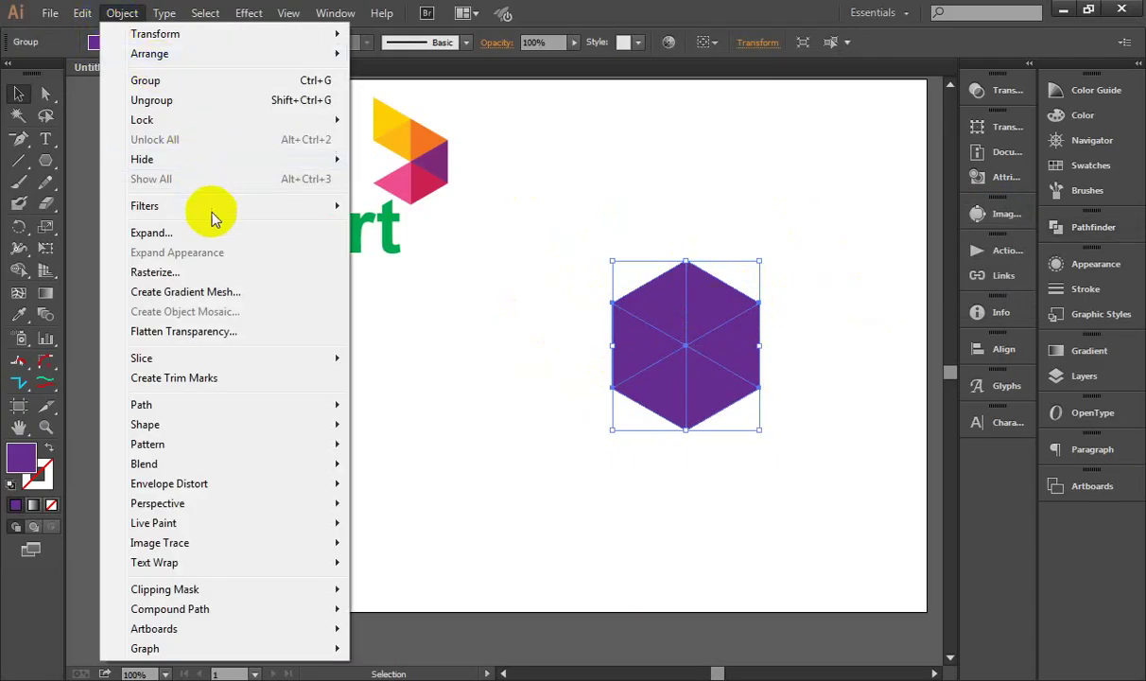
{"action": "left_click", "coordinate": [198, 101]}
{"action": "left_click", "coordinate": [847, 350]}
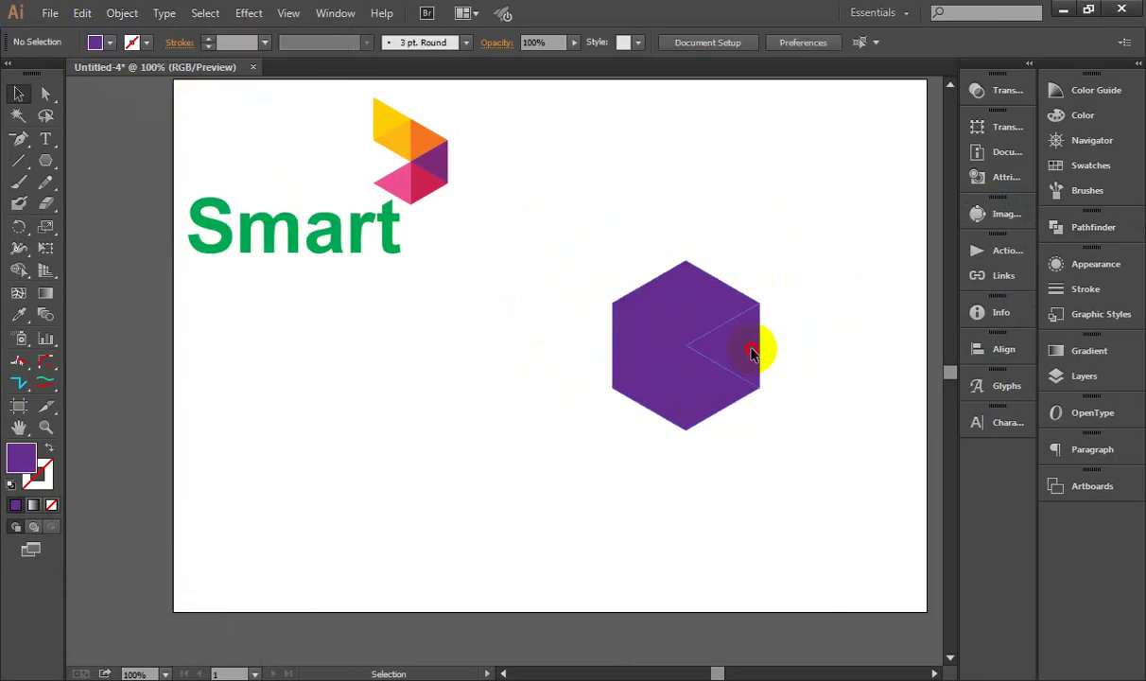
{"action": "left_click", "coordinate": [655, 343]}
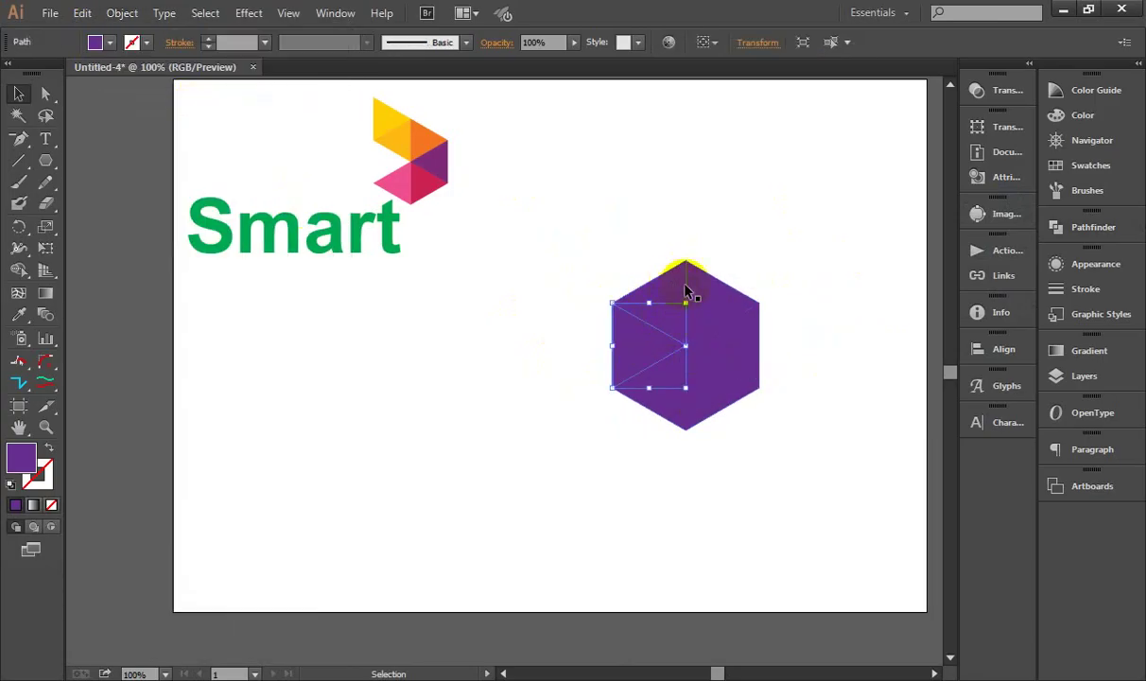
{"action": "left_click", "coordinate": [684, 289]}
{"action": "left_click", "coordinate": [750, 347]}
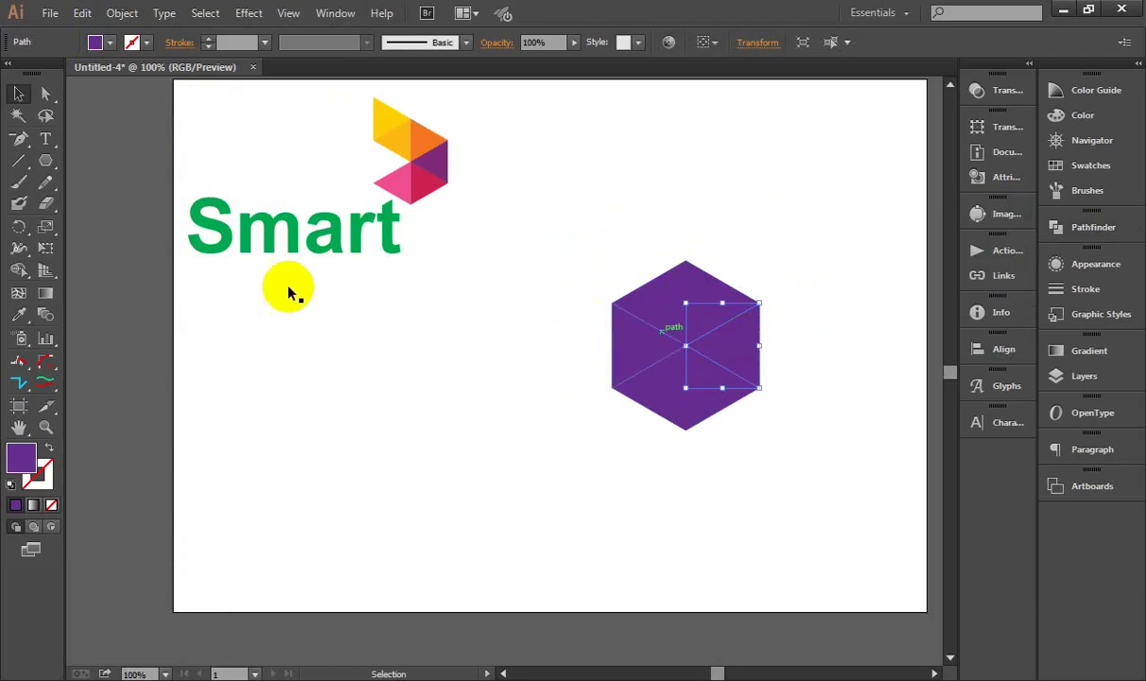
Step: Eyedrop the logo's orange onto the upper-right triangle and yellow onto the upper-left
{"action": "left_click", "coordinate": [19, 314]}
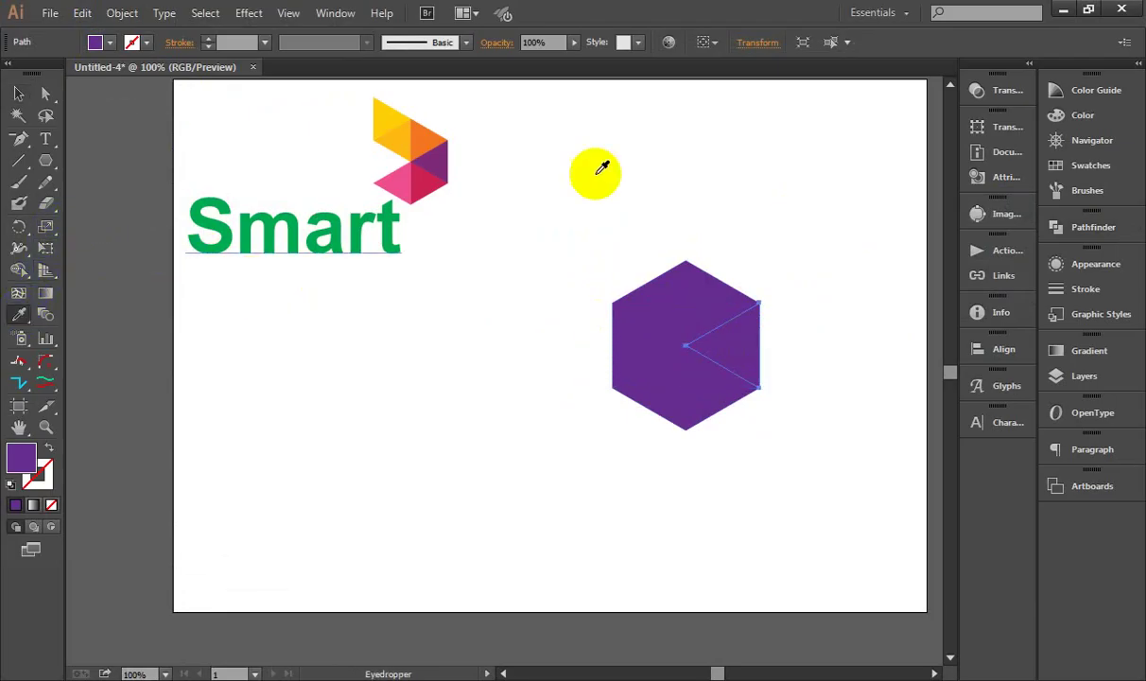
{"action": "left_click", "coordinate": [19, 94]}
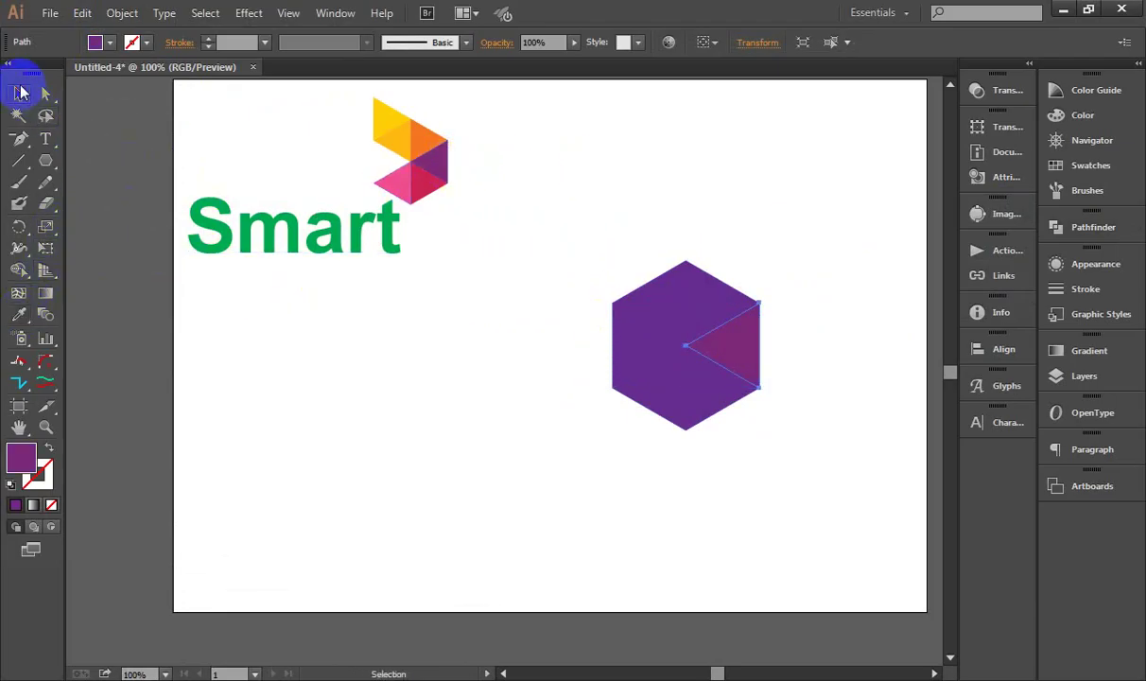
{"action": "left_click", "coordinate": [722, 286]}
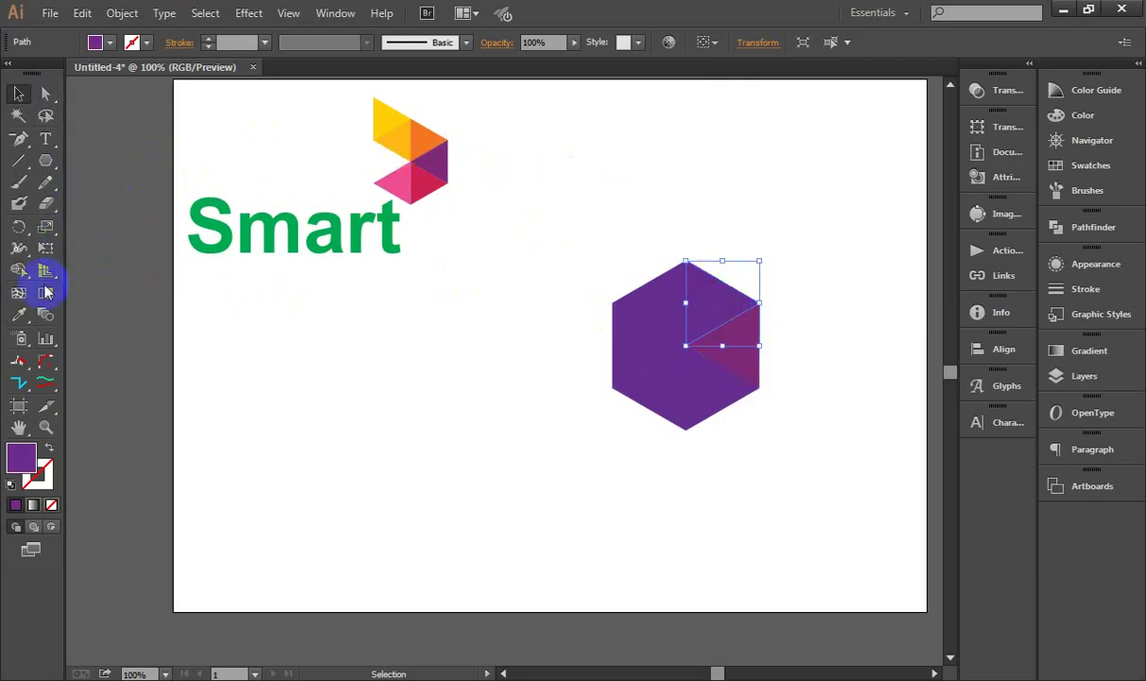
{"action": "left_click", "coordinate": [19, 314]}
{"action": "left_click", "coordinate": [428, 139]}
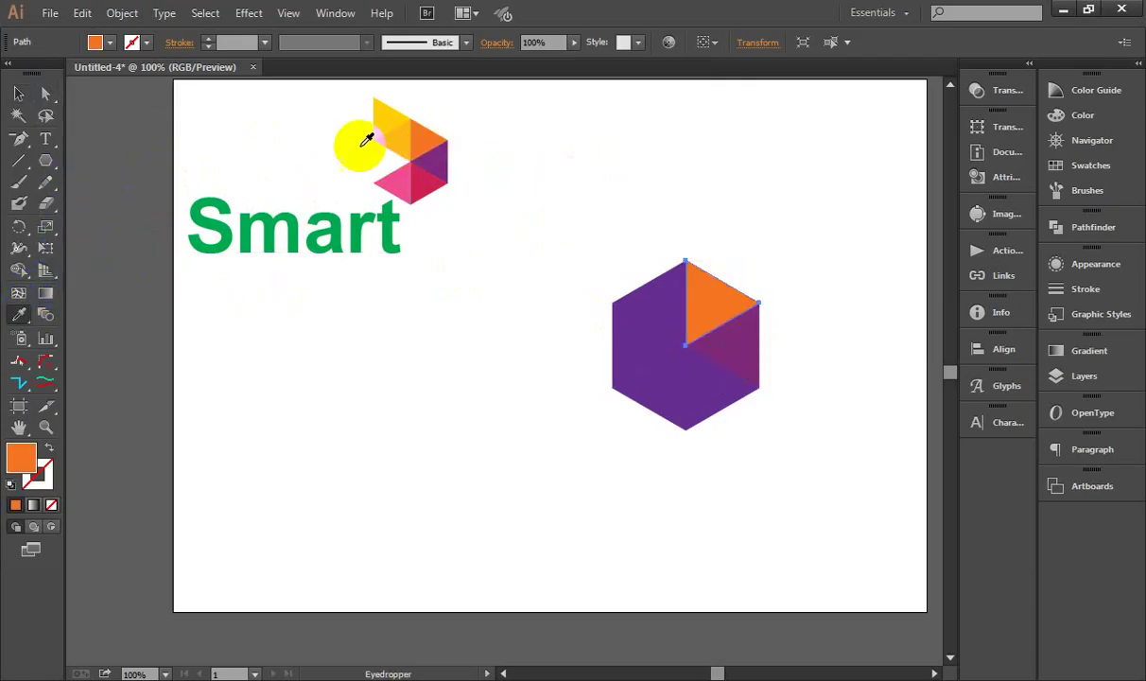
{"action": "left_click", "coordinate": [19, 94]}
{"action": "left_click", "coordinate": [652, 304]}
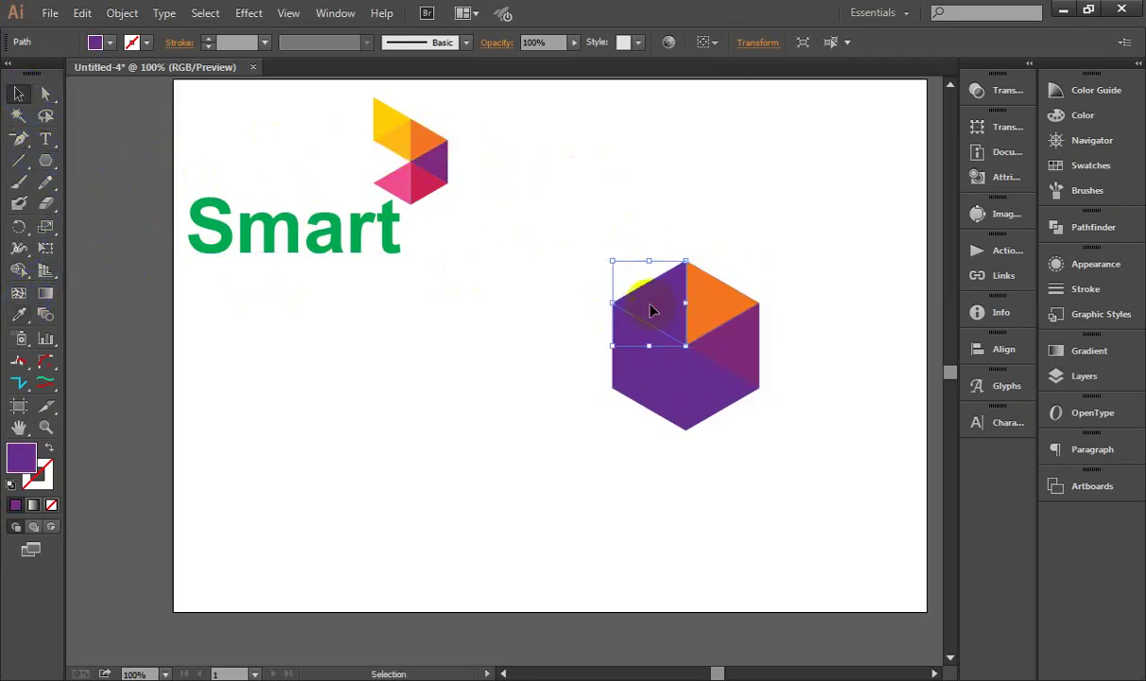
{"action": "left_click", "coordinate": [17, 316]}
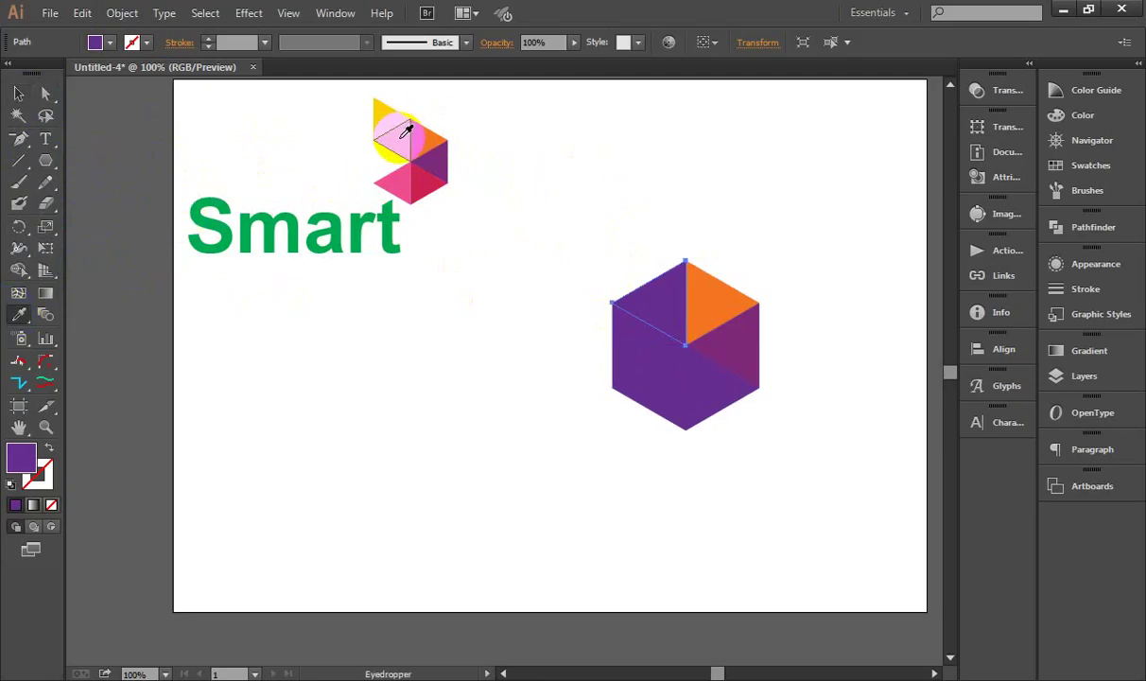
{"action": "left_click", "coordinate": [407, 129]}
Step: Sample deep pink onto the lower-right triangle and light pink onto the lower-left
{"action": "left_click", "coordinate": [19, 93]}
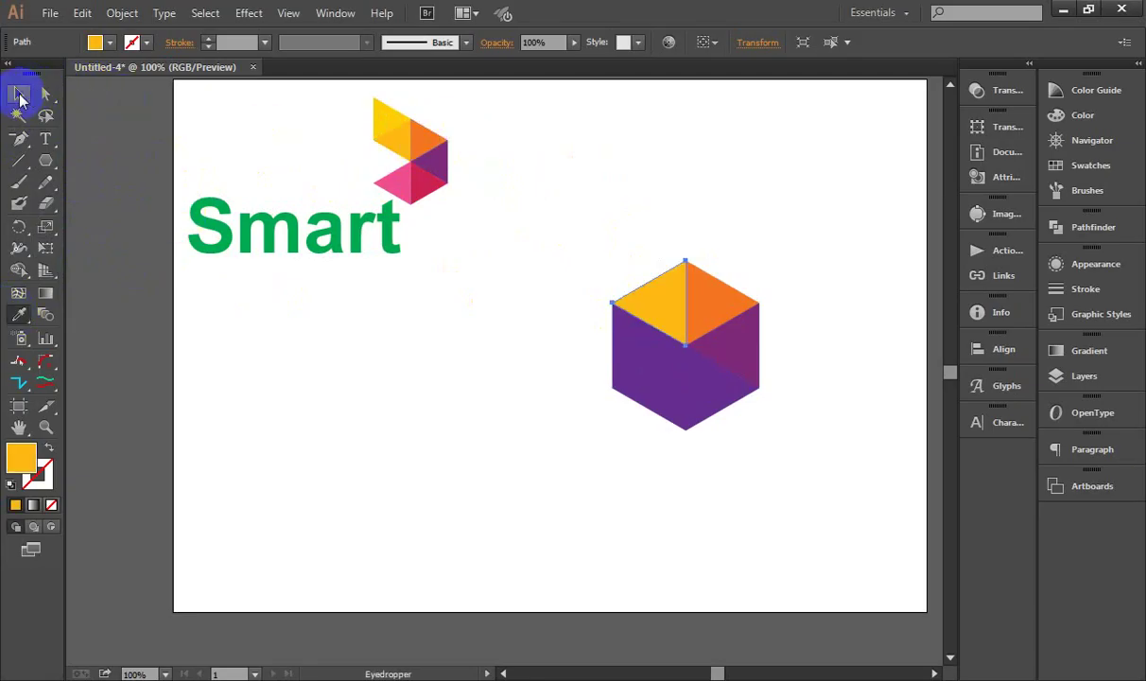
{"action": "left_click", "coordinate": [711, 407]}
{"action": "left_click", "coordinate": [18, 317]}
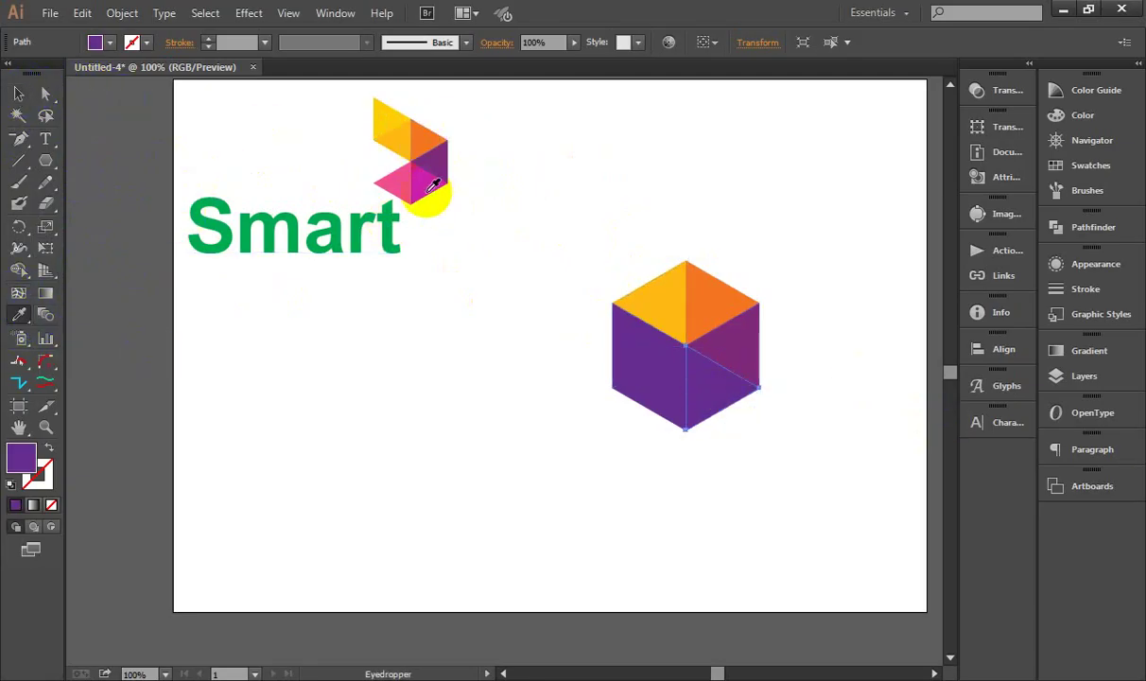
{"action": "left_click", "coordinate": [387, 194]}
{"action": "left_click", "coordinate": [18, 94]}
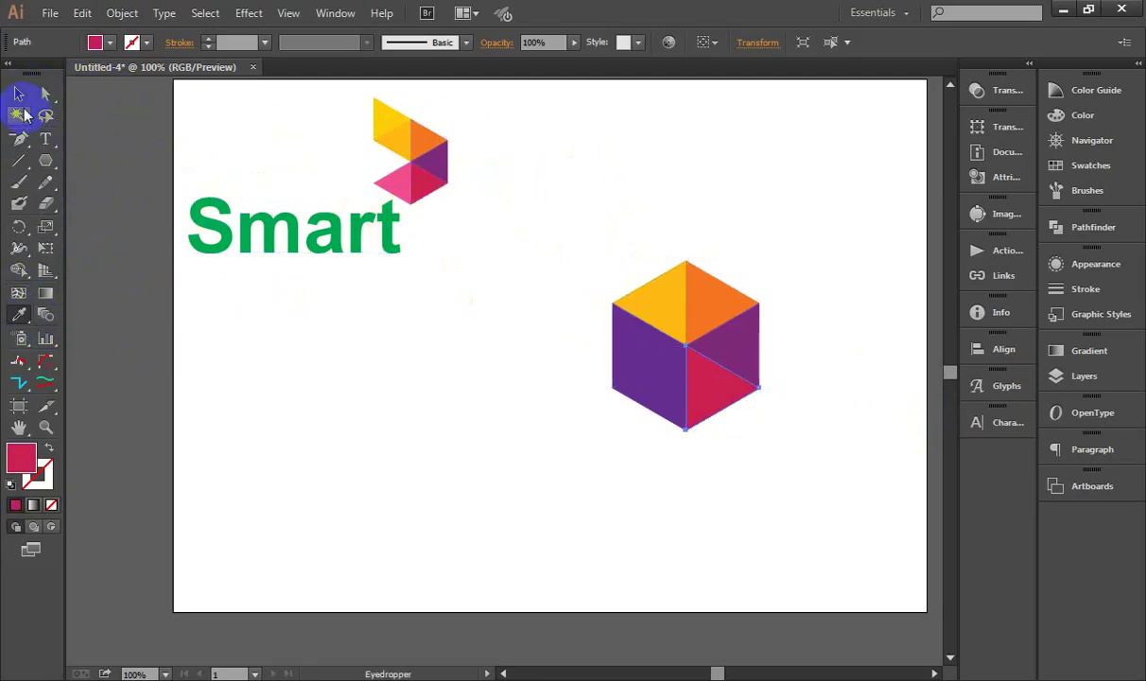
{"action": "left_click", "coordinate": [653, 389]}
{"action": "left_click", "coordinate": [18, 314]}
{"action": "left_click", "coordinate": [419, 178]}
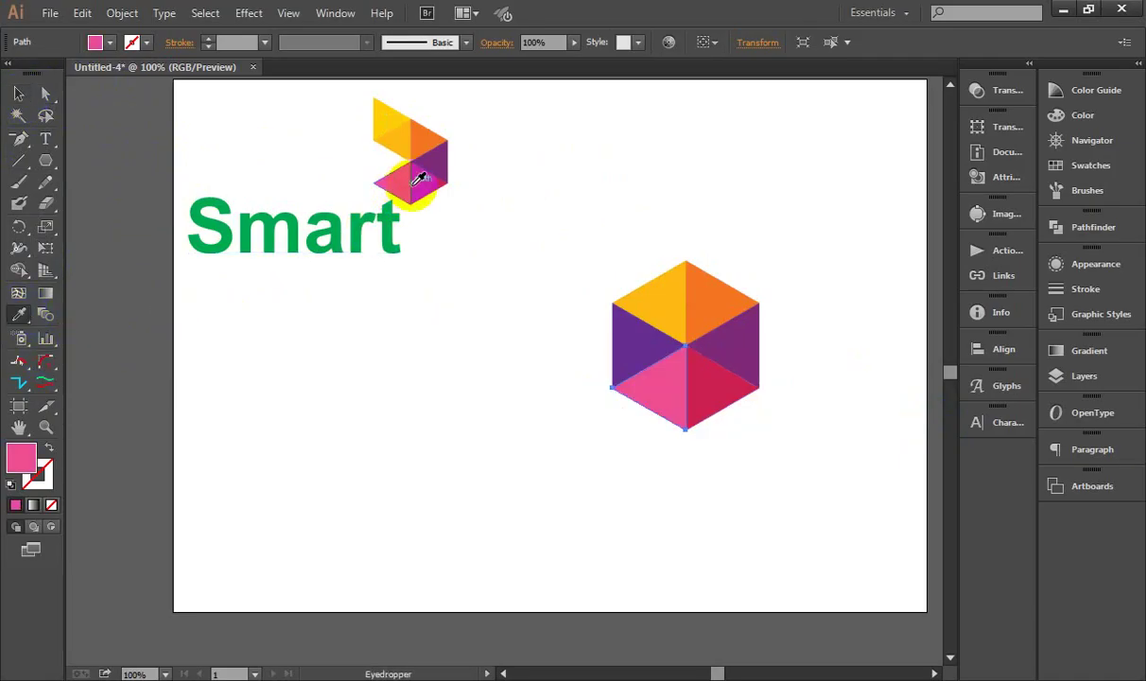
Step: Sample the reference yellow onto the left purple triangle and reselect it
{"action": "left_click", "coordinate": [15, 95]}
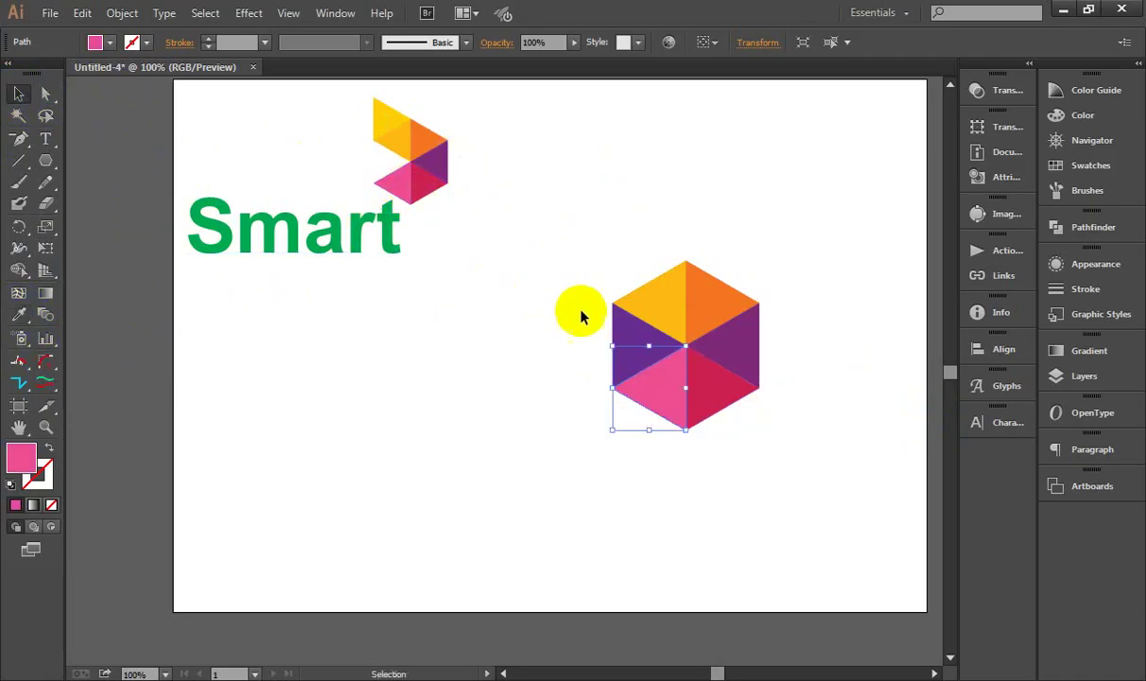
{"action": "left_click", "coordinate": [614, 324]}
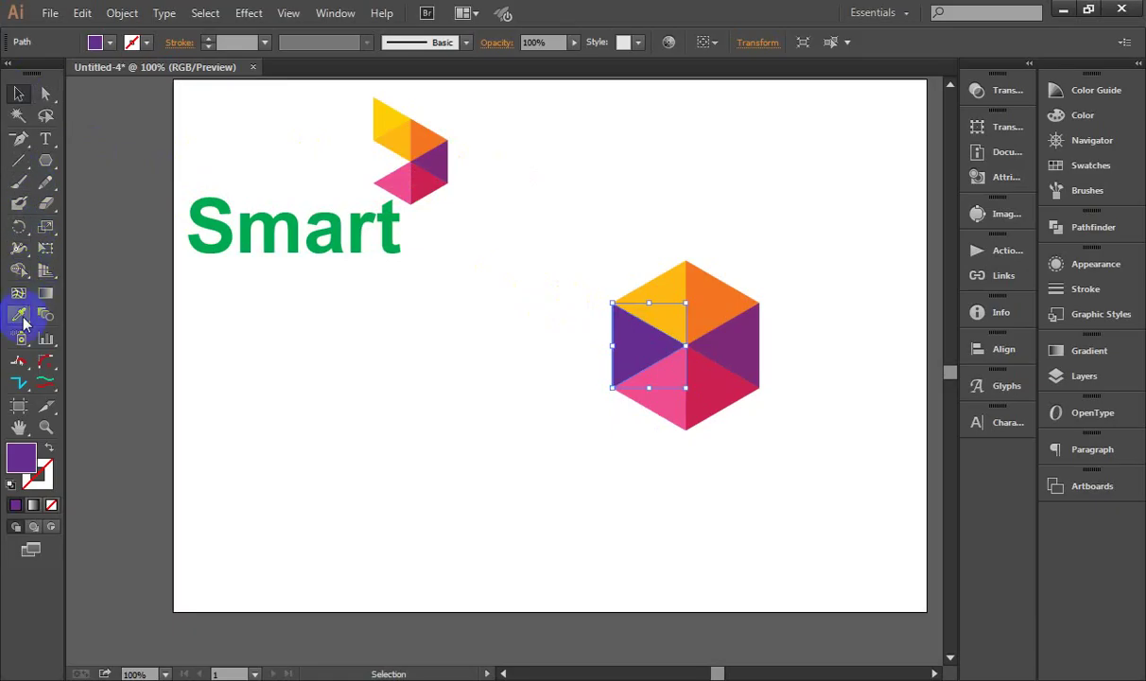
{"action": "left_click", "coordinate": [18, 315]}
{"action": "left_click", "coordinate": [380, 117]}
{"action": "left_click", "coordinate": [18, 94]}
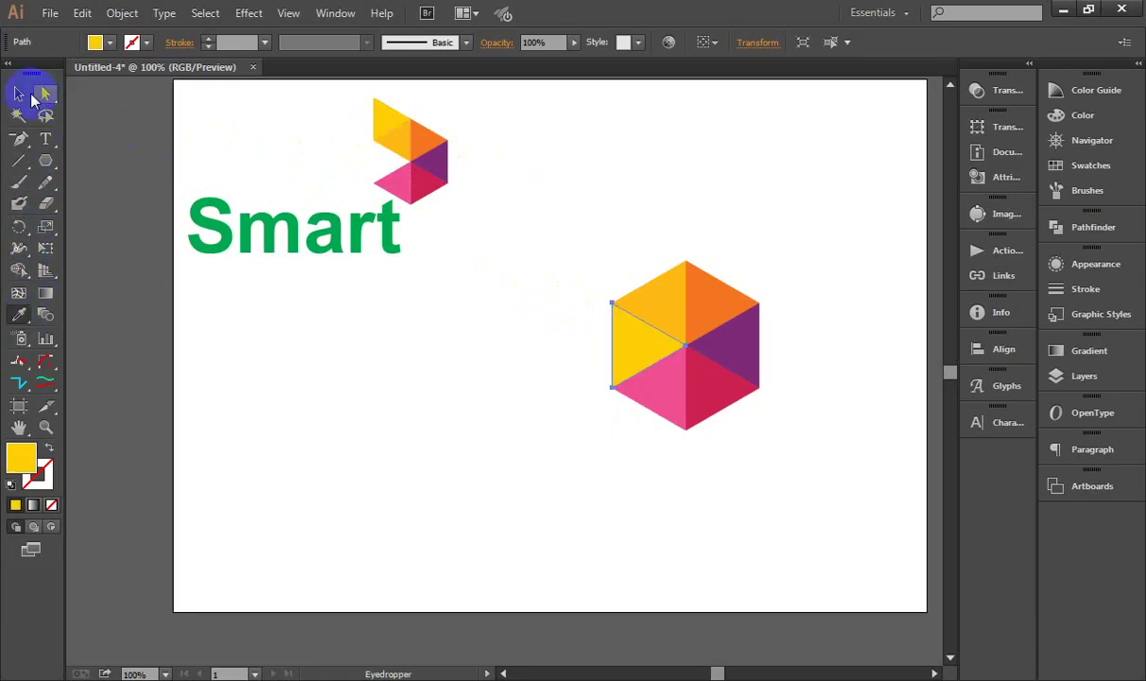
{"action": "left_click", "coordinate": [602, 355]}
{"action": "left_click", "coordinate": [621, 350]}
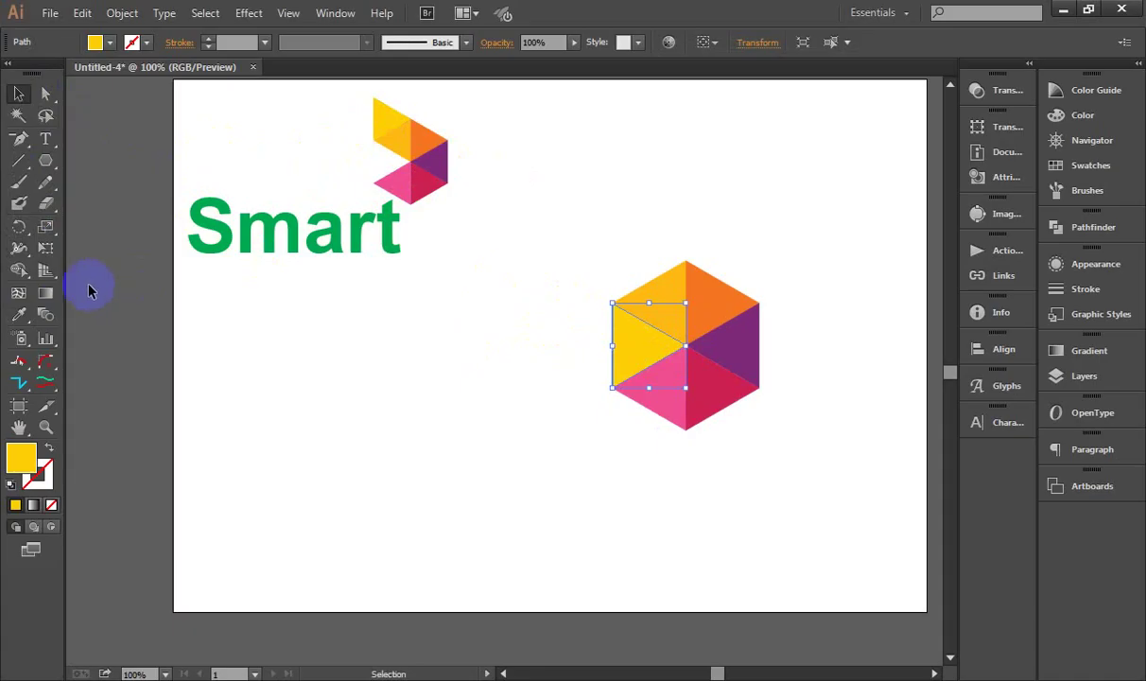
Step: Rotate the yellow left triangle 120° upward around its top corner with the Rotate tool
{"action": "left_click", "coordinate": [18, 228]}
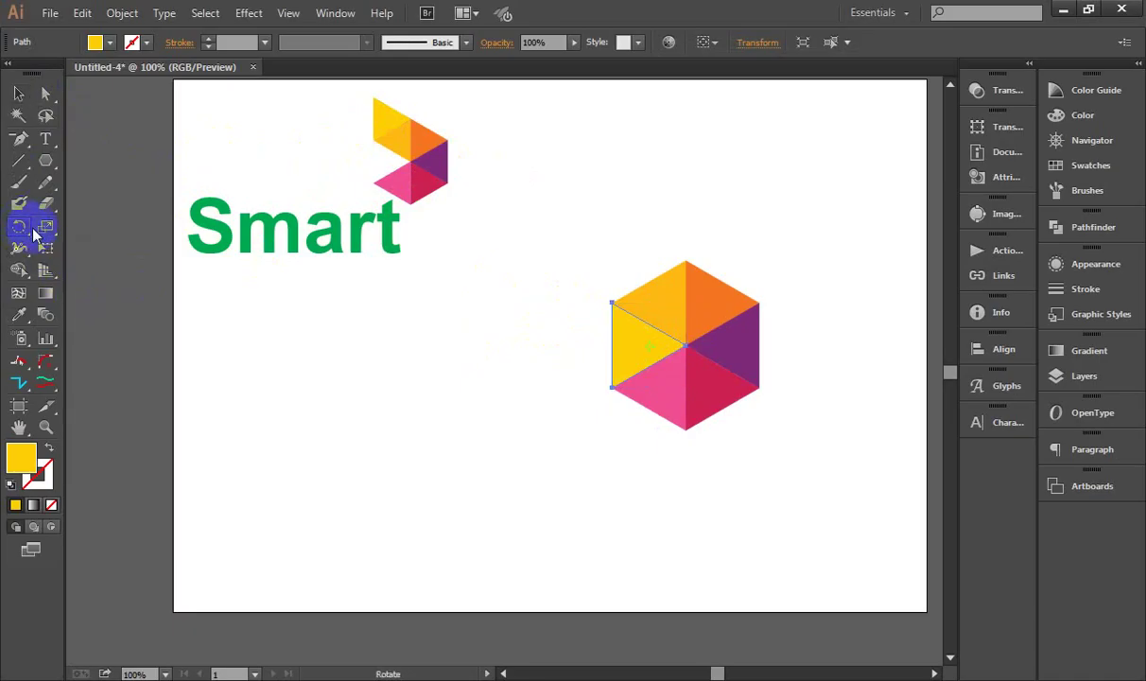
{"action": "left_click", "coordinate": [615, 305]}
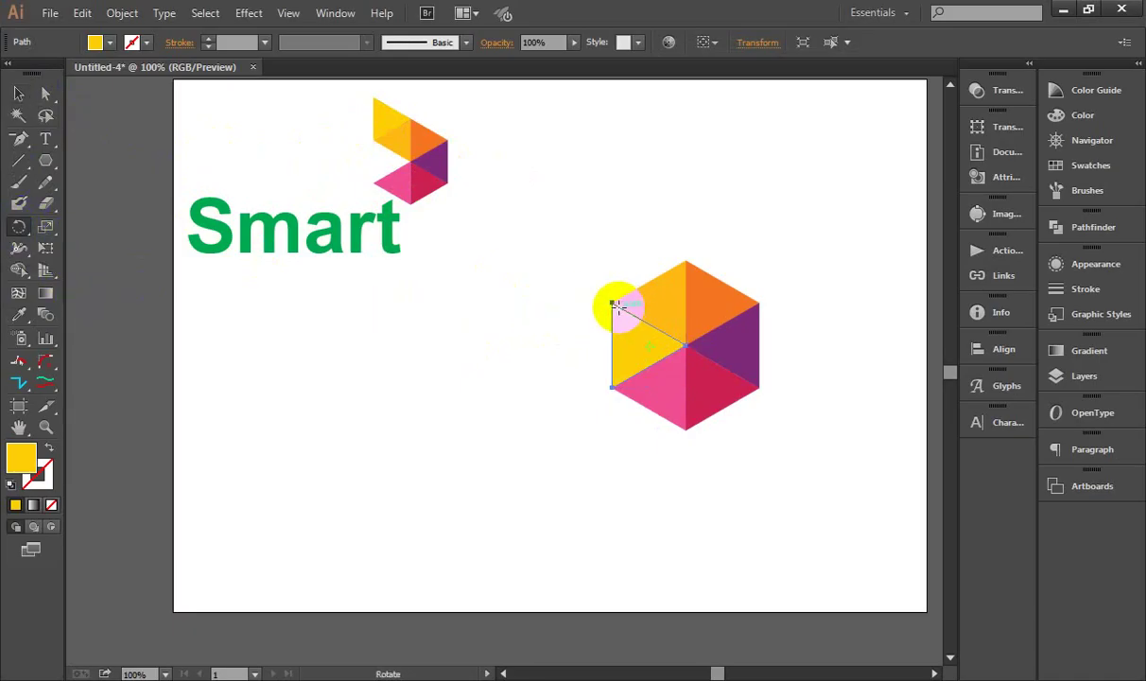
{"action": "left_click", "coordinate": [664, 295]}
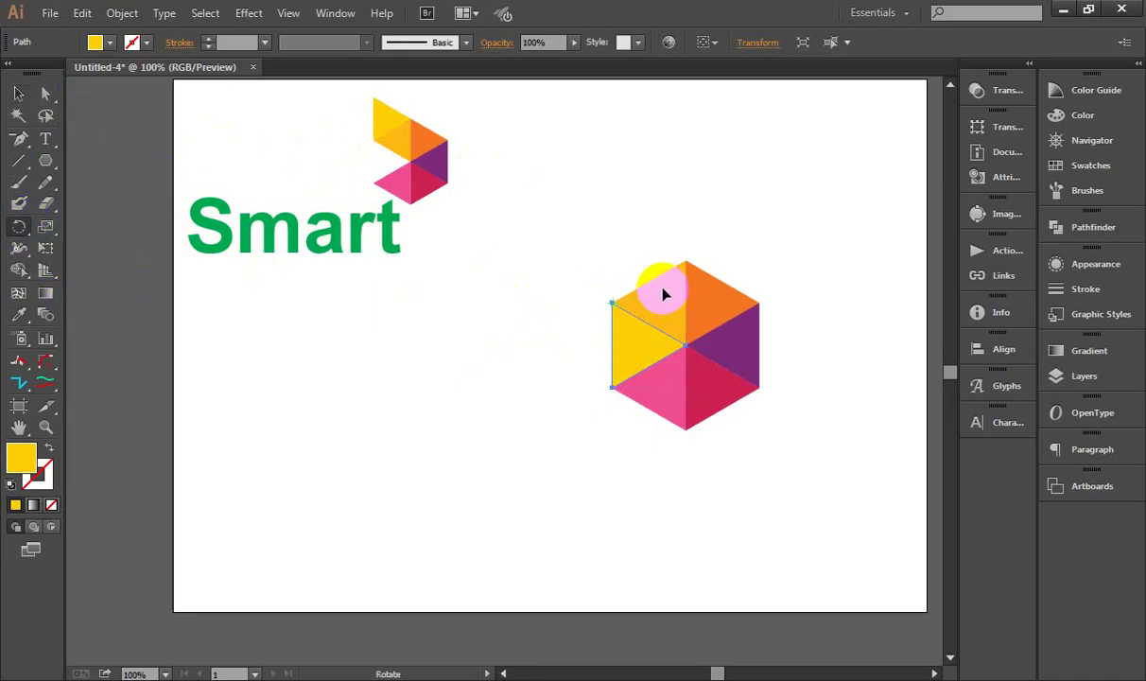
{"action": "left_click", "coordinate": [654, 300]}
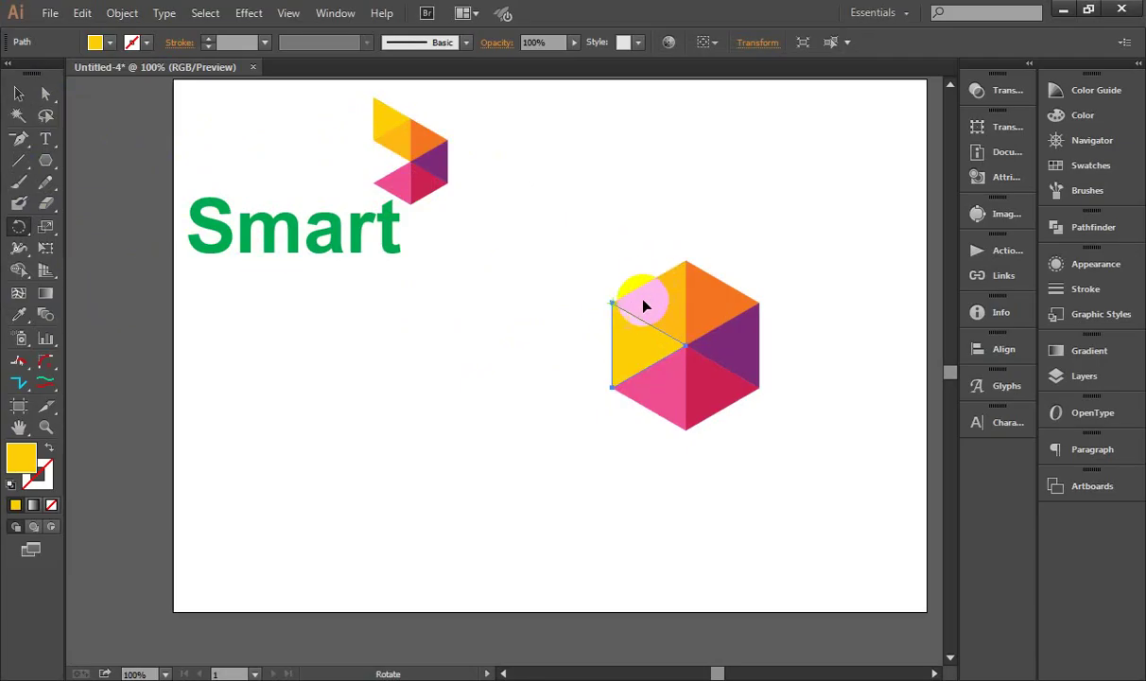
{"action": "left_click", "coordinate": [627, 377]}
{"action": "left_click_drag", "start_coordinate": [612, 387], "coordinate": [682, 271]}
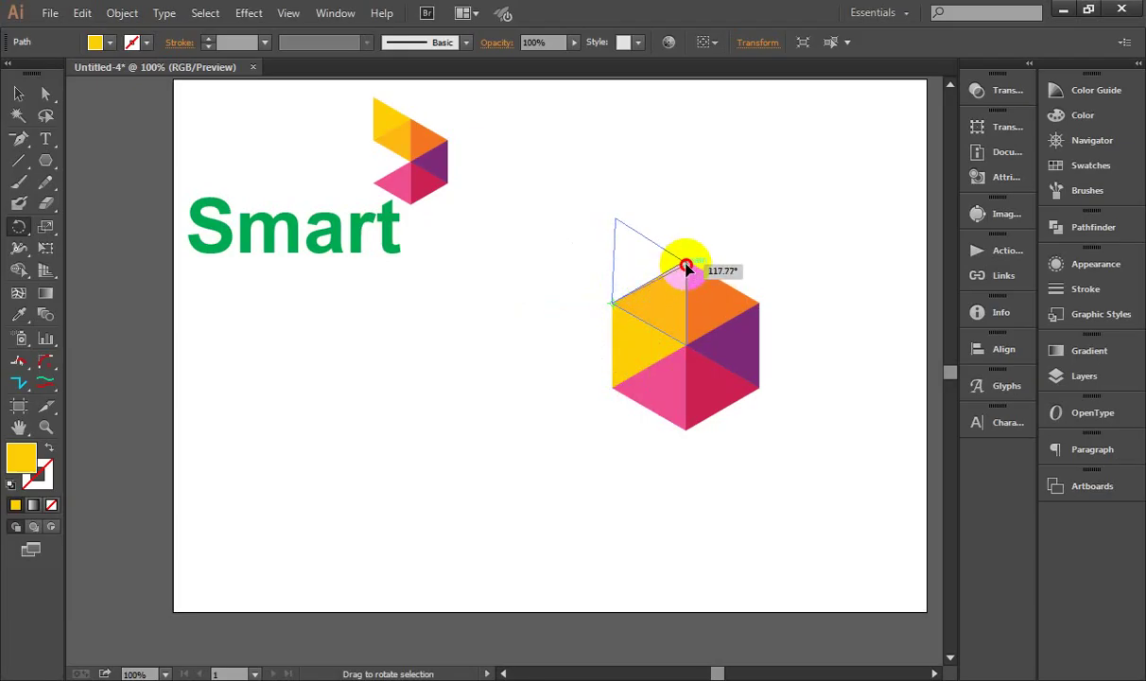
{"action": "left_click_drag", "start_coordinate": [681, 272], "coordinate": [682, 271]}
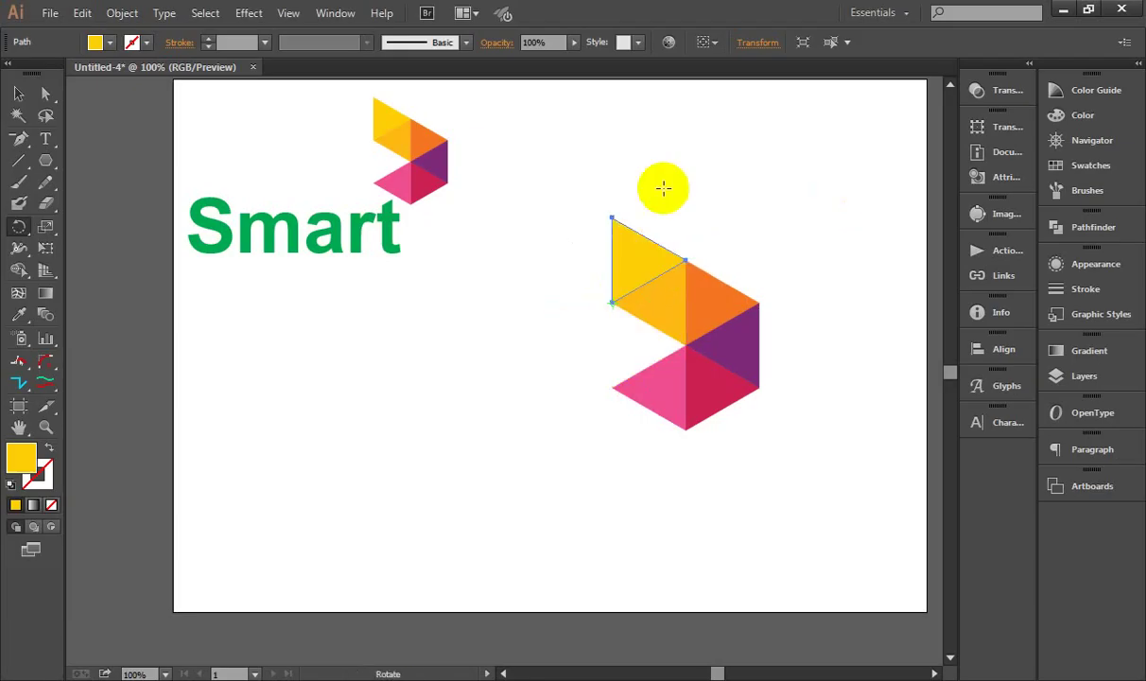
{"action": "left_click", "coordinate": [19, 93]}
{"action": "left_click", "coordinate": [435, 346]}
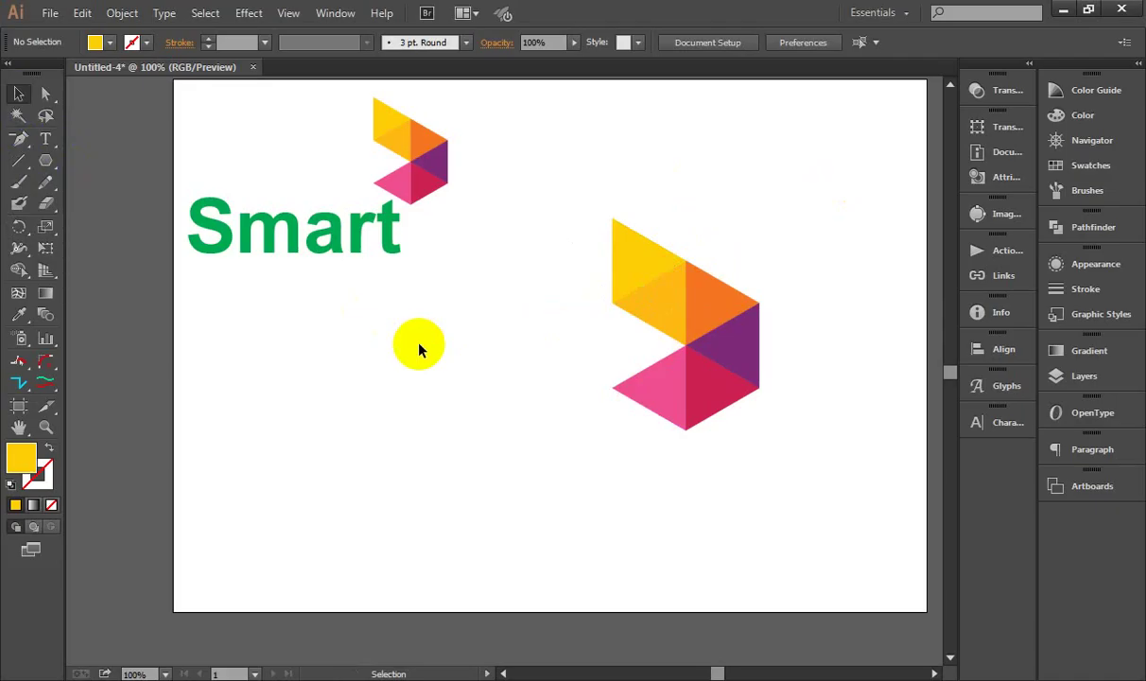
Step: Scroll the artboard slightly and choose the Type tool
{"action": "scroll", "coordinate": [755, 264], "scroll_direction": "down", "scroll_amount": 2}
{"action": "scroll", "coordinate": [755, 264], "scroll_direction": "left", "scroll_amount": 1}
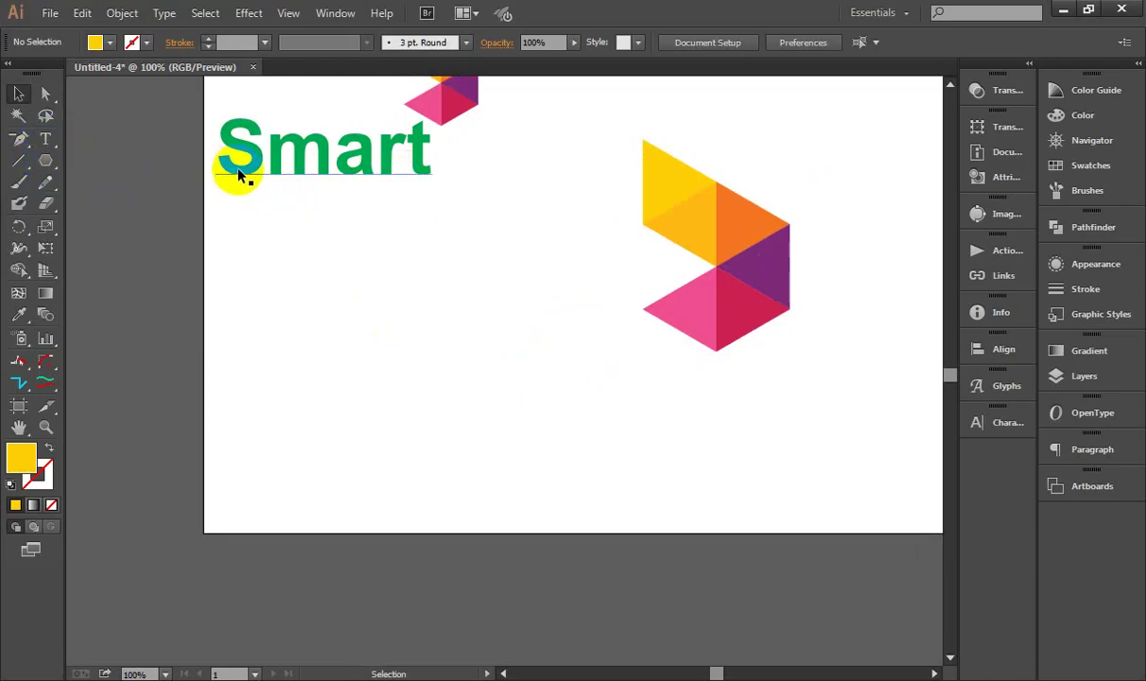
{"action": "left_click", "coordinate": [45, 138]}
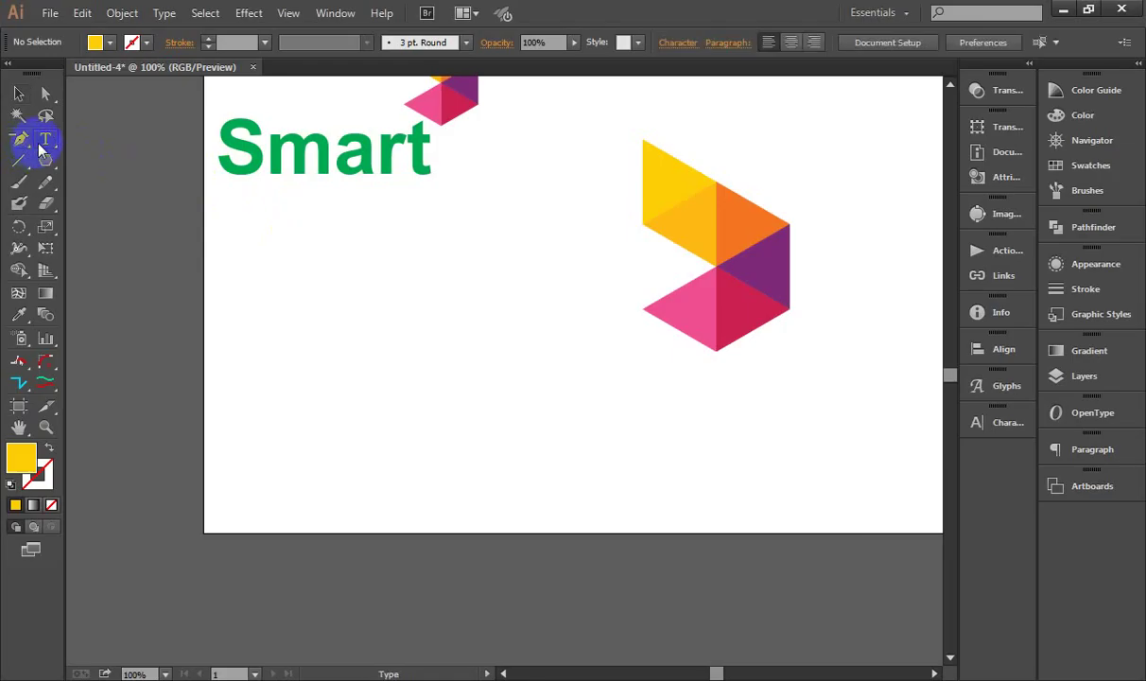
Step: Type 'Smart' below the rebuilt icon and drag it into place beneath it
{"action": "left_click", "coordinate": [407, 430]}
{"action": "type", "text": "S"}
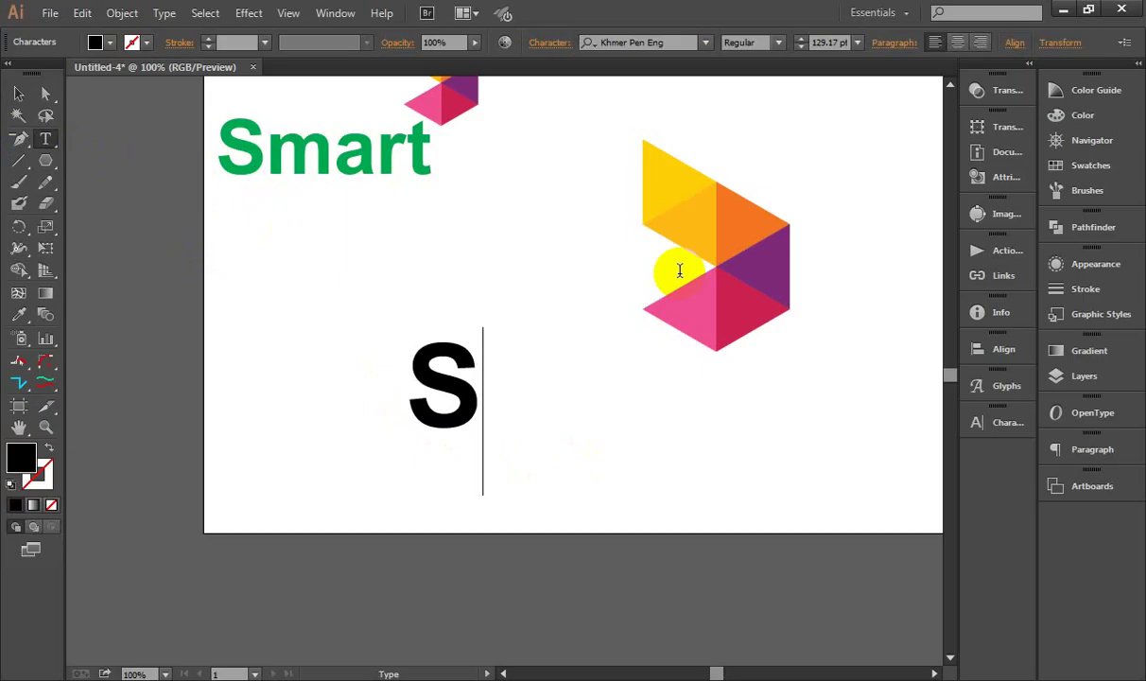
{"action": "type", "text": "mart"}
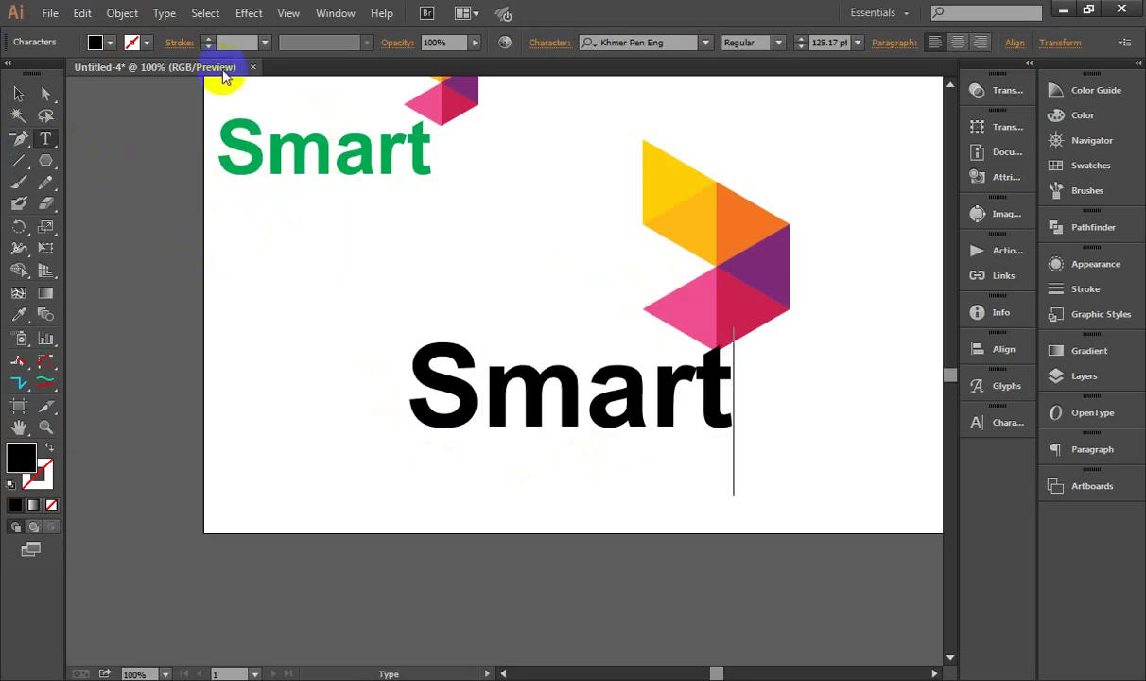
{"action": "left_click", "coordinate": [19, 94]}
{"action": "mouse_move", "coordinate": [634, 393]}
{"action": "left_mouse_down"}
{"action": "mouse_move", "coordinate": [598, 417]}
{"action": "mouse_move", "coordinate": [594, 399]}
{"action": "left_mouse_up"}
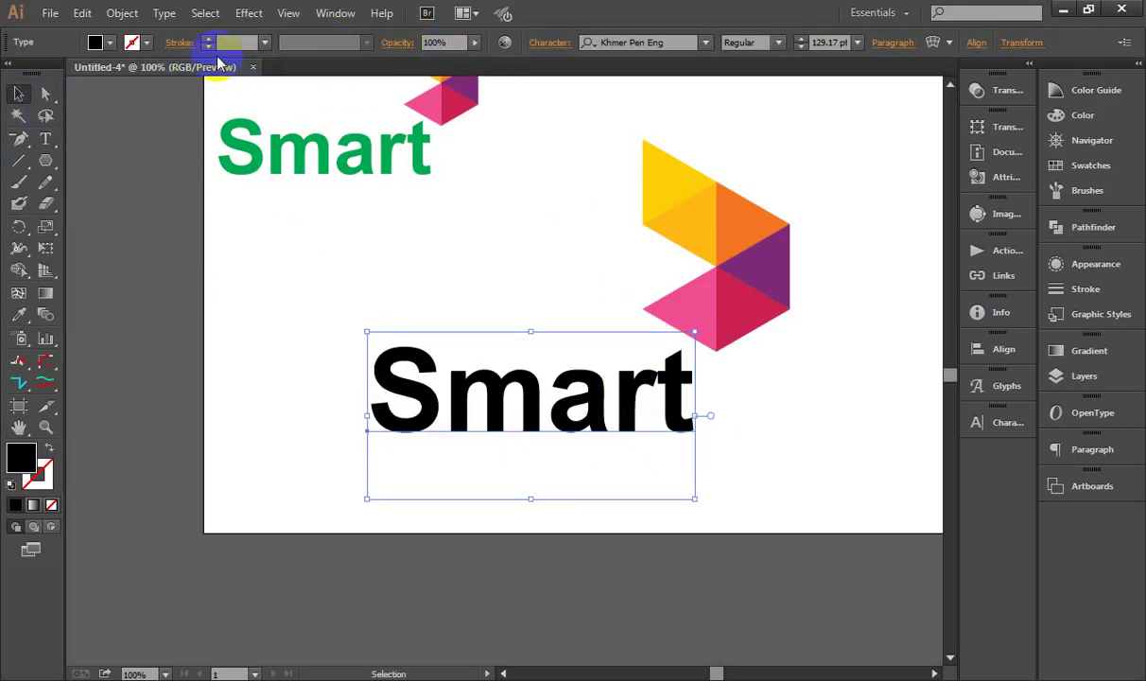
Step: Fill the 'Smart' text with a dark green swatch from the control bar
{"action": "left_click", "coordinate": [97, 42]}
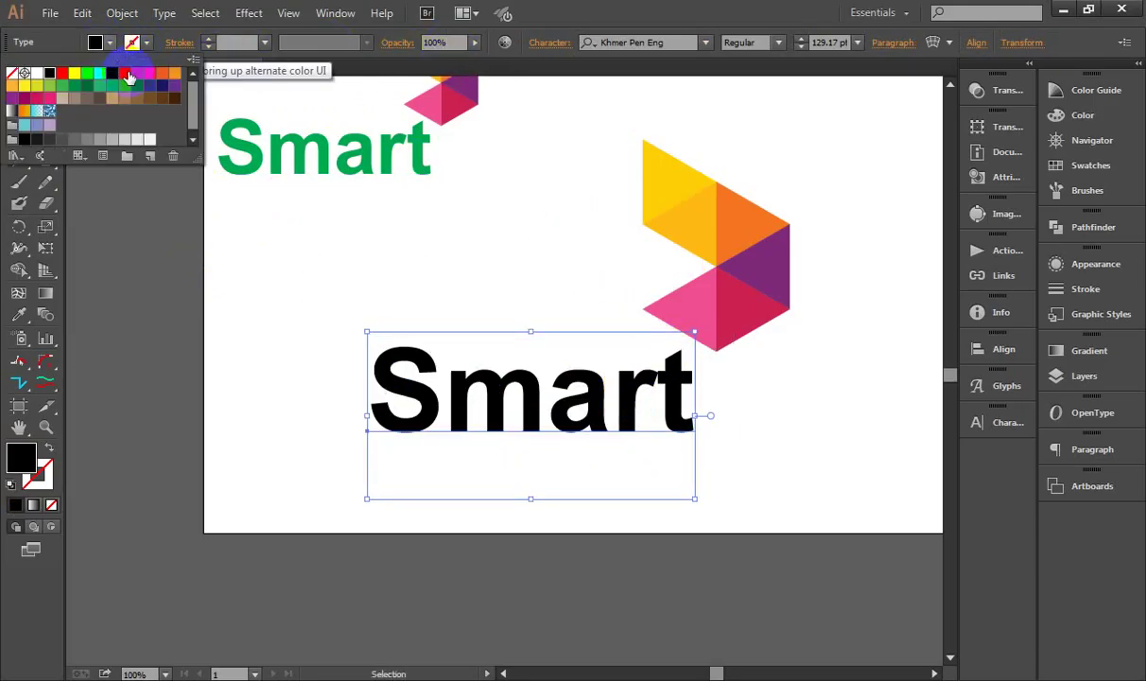
{"action": "left_click", "coordinate": [62, 87]}
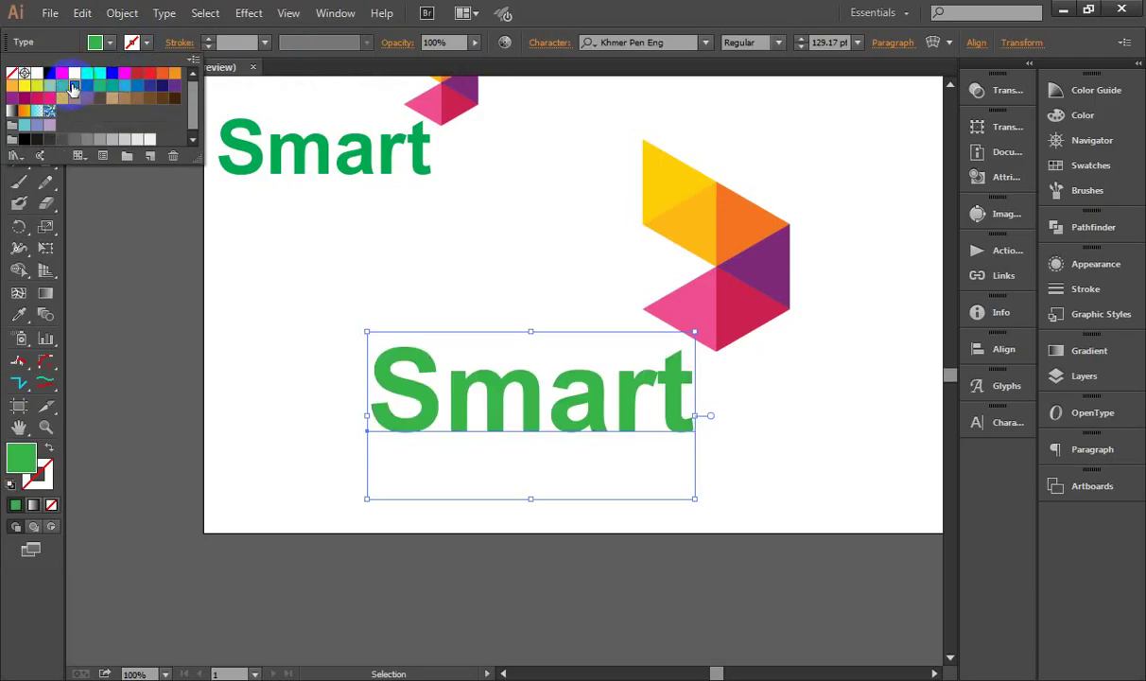
{"action": "left_click", "coordinate": [73, 87]}
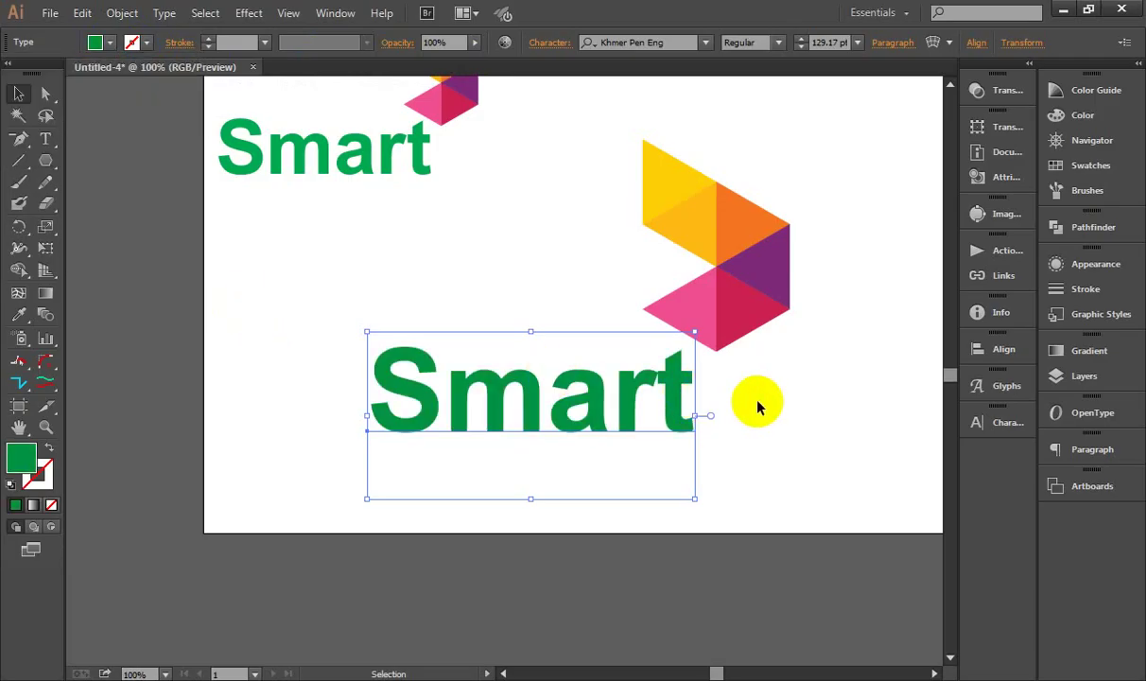
{"action": "scroll", "coordinate": [757, 407], "scroll_direction": "up", "scroll_amount": 2}
{"action": "left_click", "coordinate": [836, 406]}
{"action": "mouse_move", "coordinate": [836, 222]}
{"action": "left_mouse_down"}
{"action": "mouse_move", "coordinate": [687, 363]}
{"action": "mouse_move", "coordinate": [750, 256]}
{"action": "left_mouse_up"}
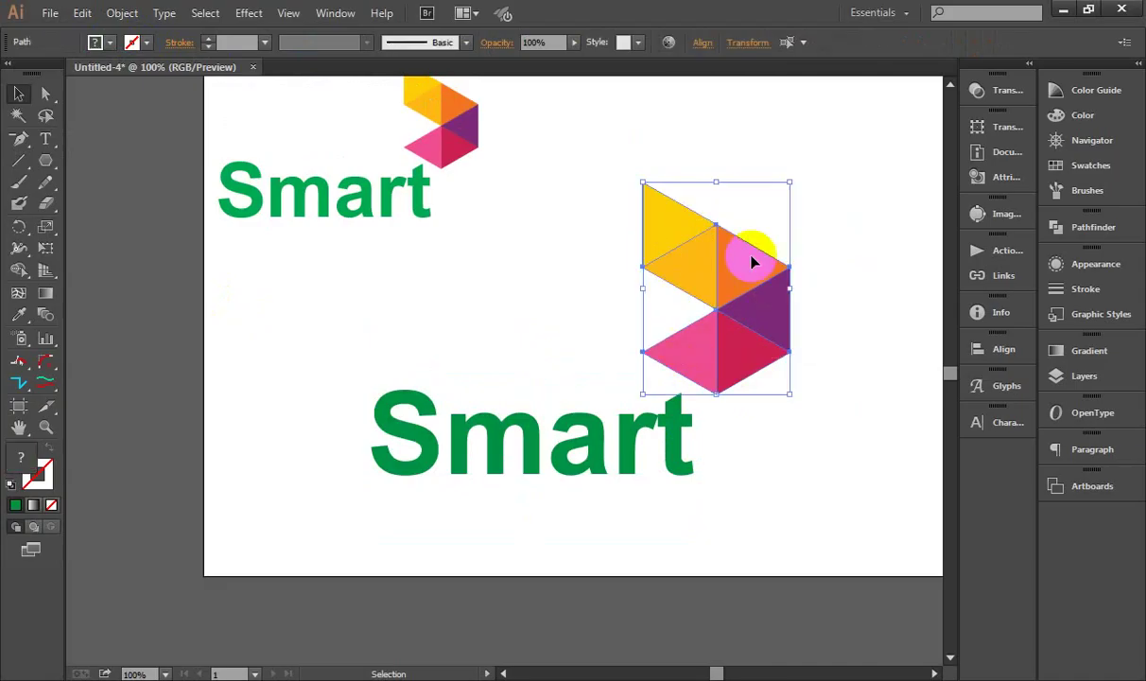
Step: Group the icon's triangles and scale the group down to a smaller size
{"action": "left_click", "coordinate": [129, 19]}
{"action": "left_click", "coordinate": [140, 79]}
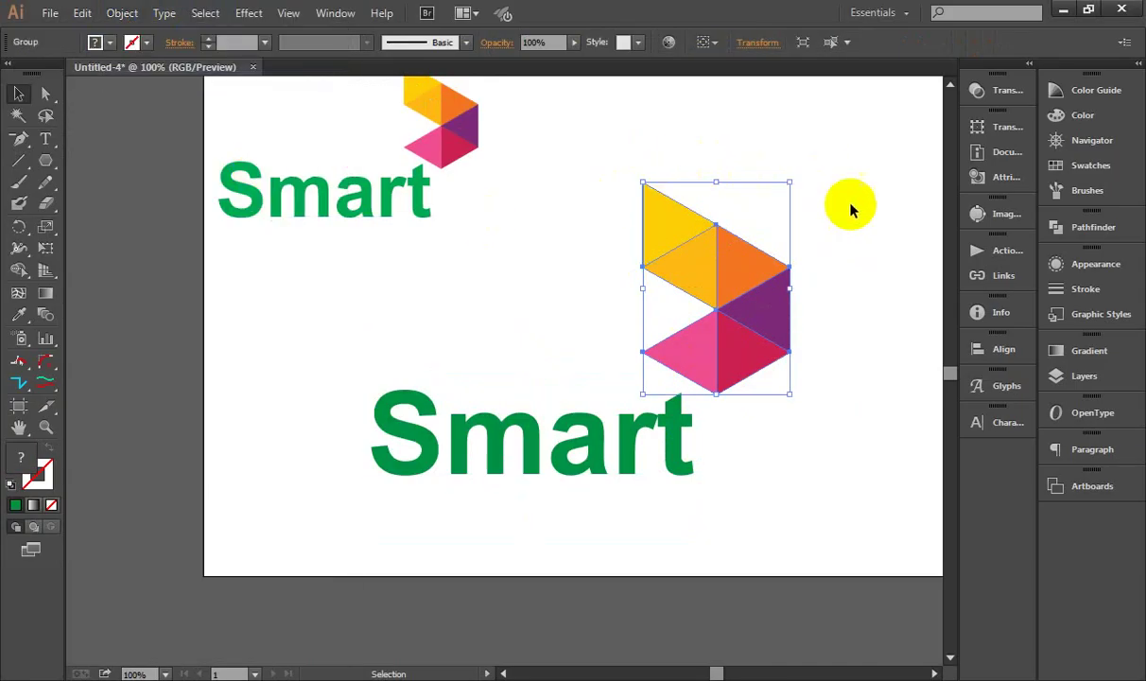
{"action": "left_click", "coordinate": [832, 223]}
{"action": "left_click", "coordinate": [767, 256]}
{"action": "left_click_drag", "start_coordinate": [789, 181], "coordinate": [769, 212]}
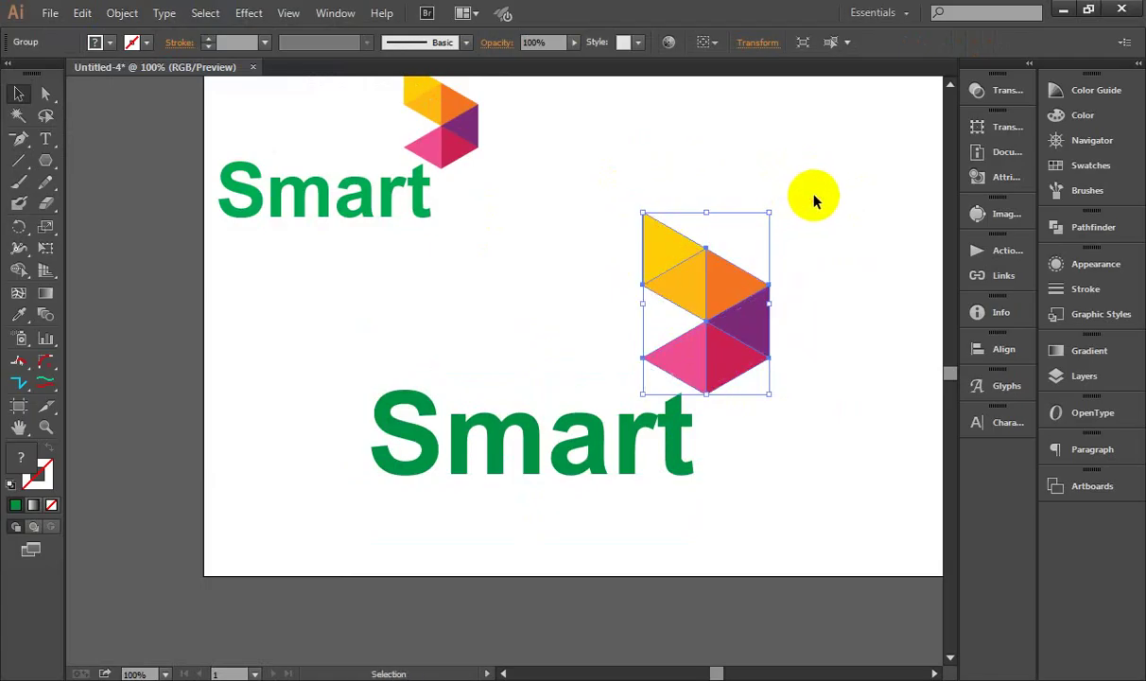
{"action": "left_click", "coordinate": [815, 201]}
{"action": "left_click", "coordinate": [764, 274]}
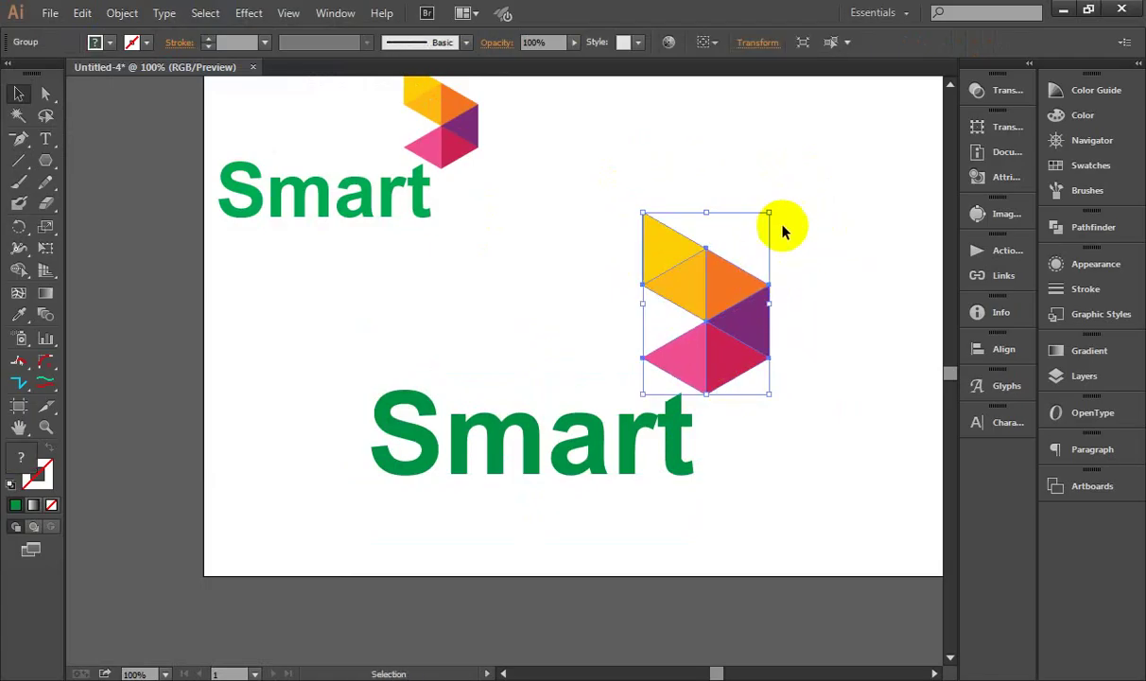
{"action": "left_click_drag", "start_coordinate": [767, 211], "coordinate": [764, 216]}
{"action": "left_click", "coordinate": [837, 217]}
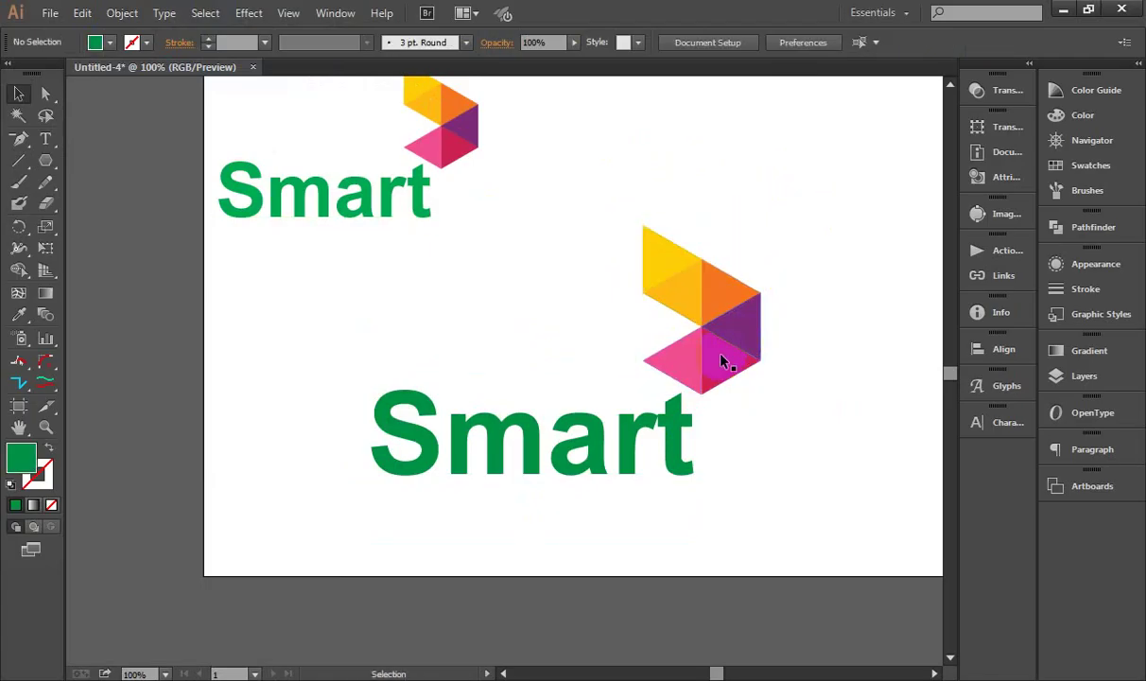
Step: Move the icon and 'Smart' text up together so the icon sits above-right
{"action": "left_click_drag", "start_coordinate": [814, 254], "coordinate": [606, 459]}
{"action": "left_click_drag", "start_coordinate": [601, 386], "coordinate": [611, 337]}
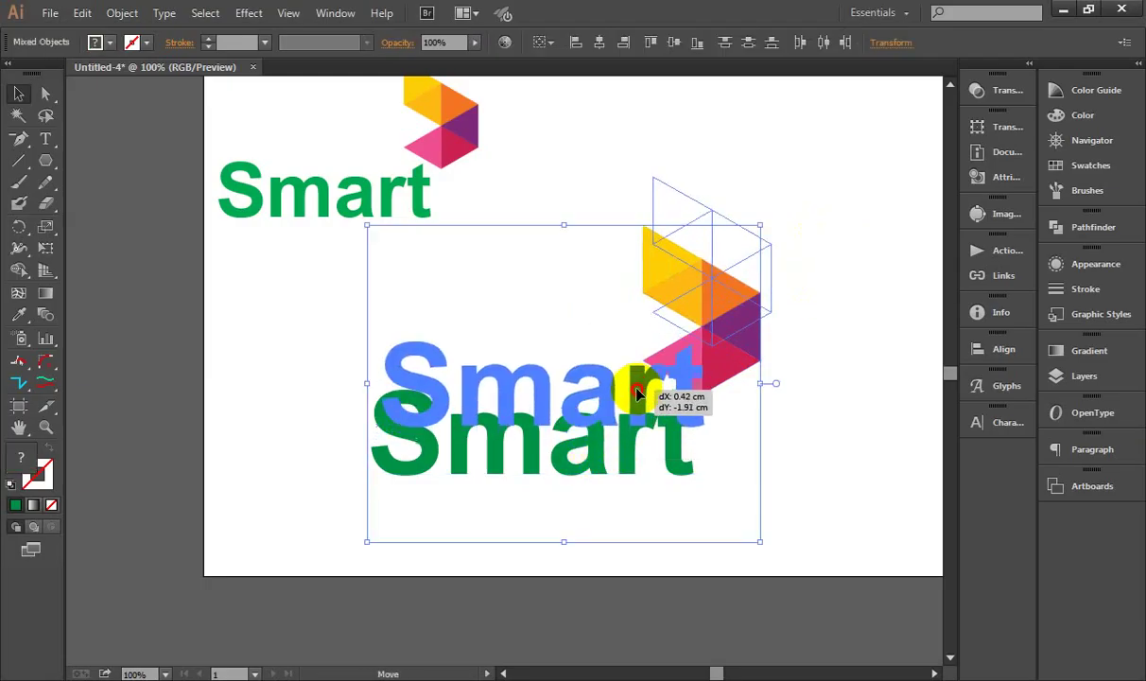
{"action": "left_click", "coordinate": [790, 347]}
{"action": "left_click_drag", "start_coordinate": [804, 199], "coordinate": [614, 443]}
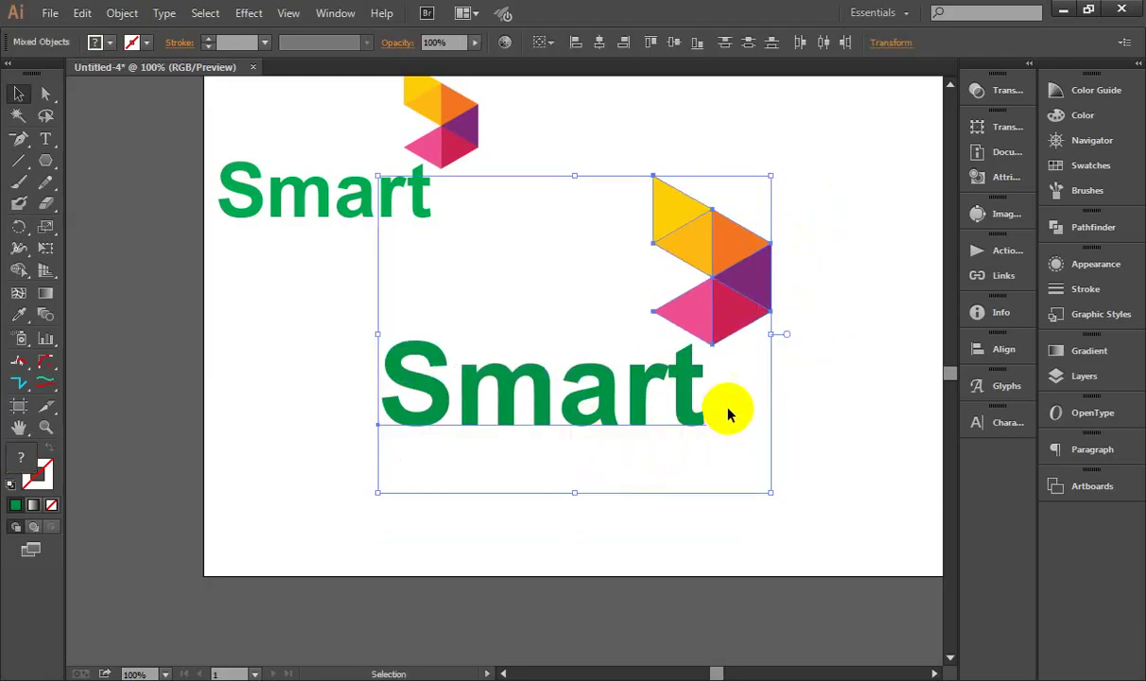
{"action": "left_click", "coordinate": [805, 175]}
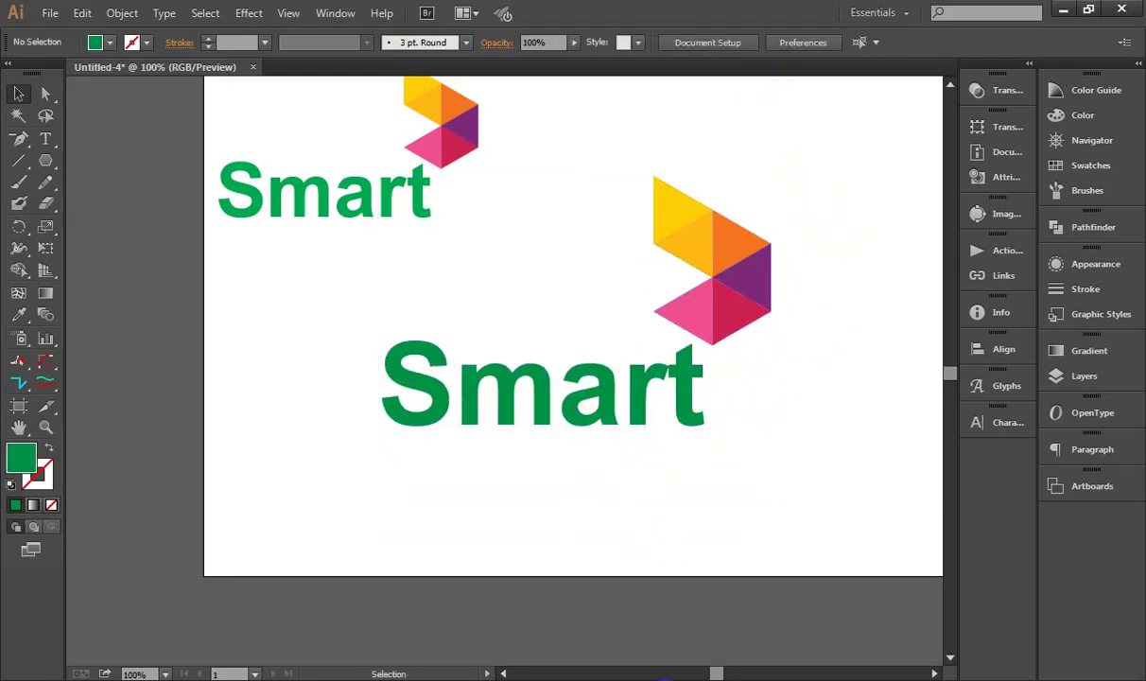